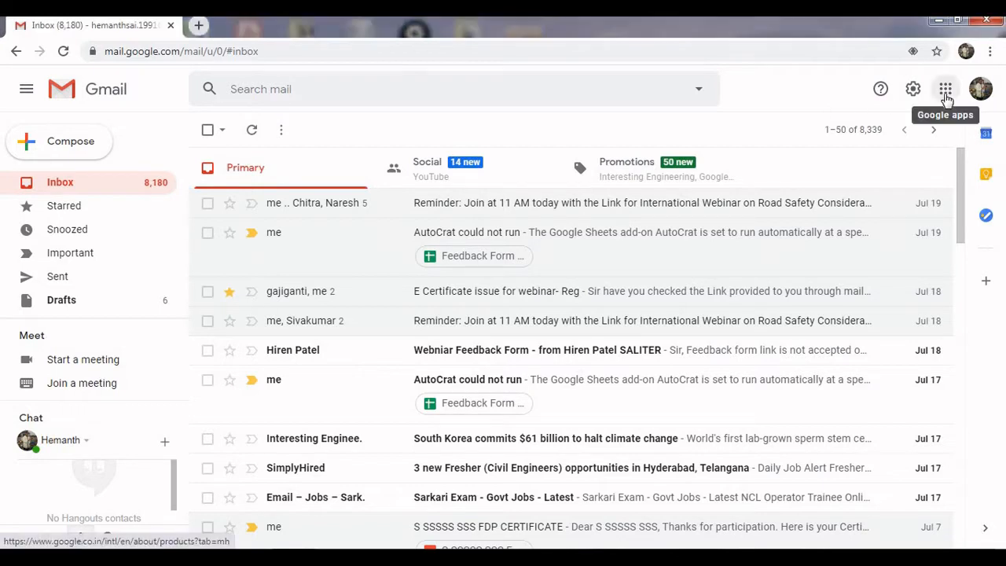
Open Contacts from Gmail's Google apps panel, showing the three saved contacts.
click(947, 95)
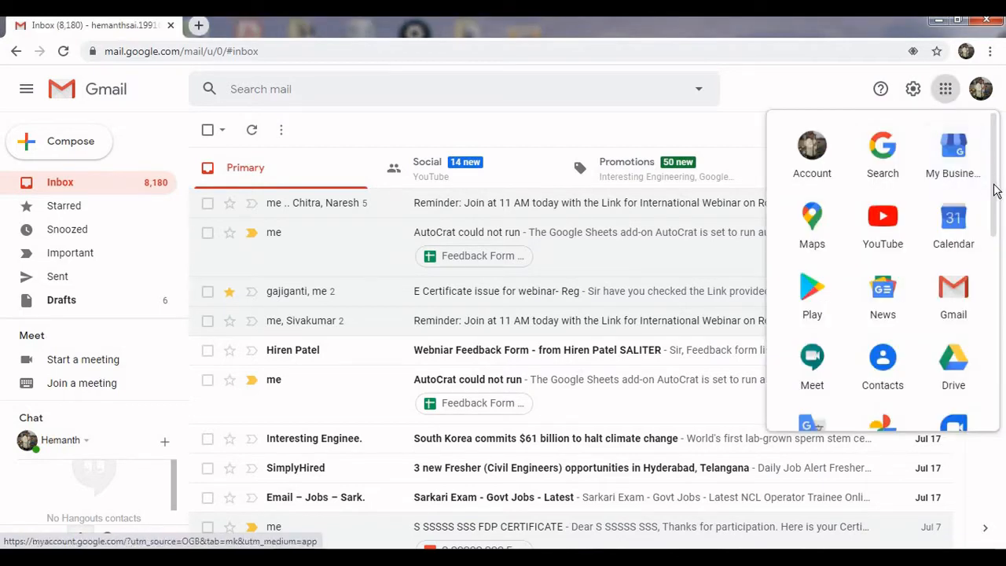
drag(996, 191, 1000, 230)
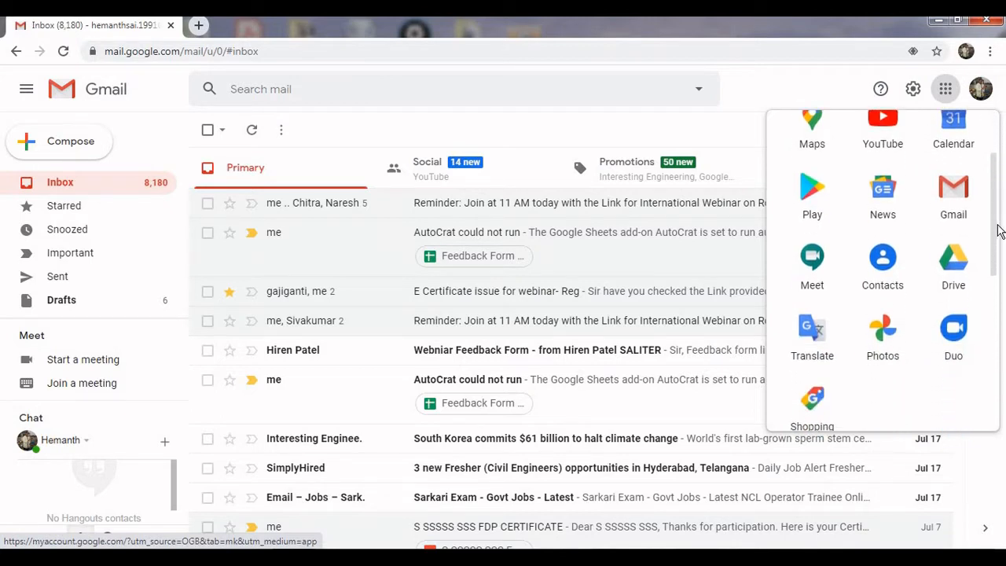
click(883, 260)
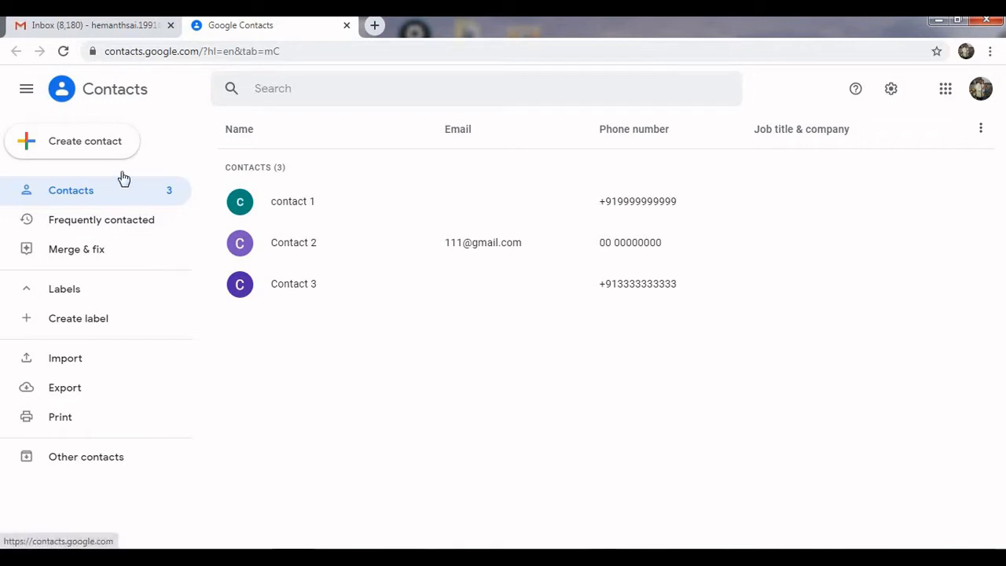
Choose Create multiple contacts from the Create contact menu.
click(98, 144)
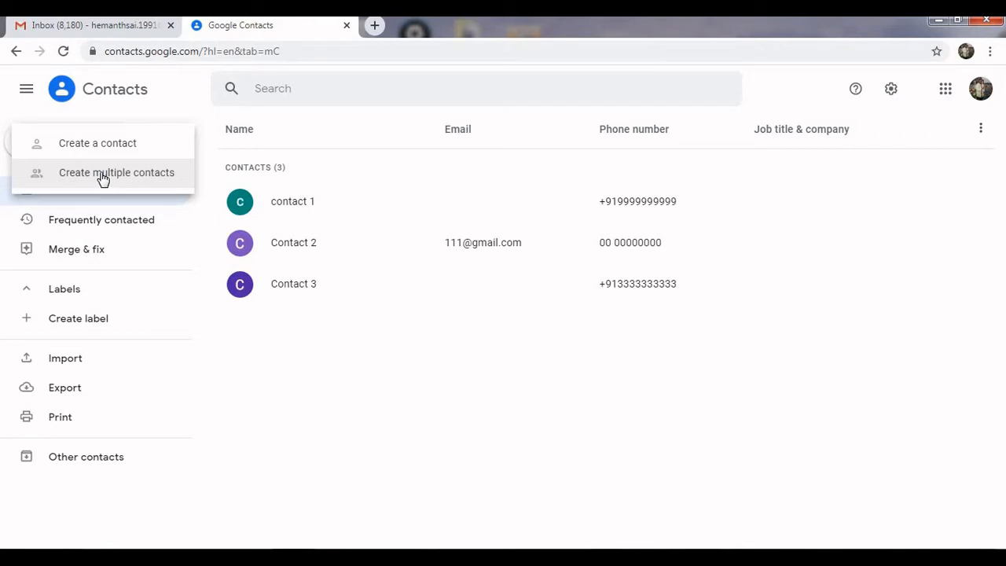
click(103, 176)
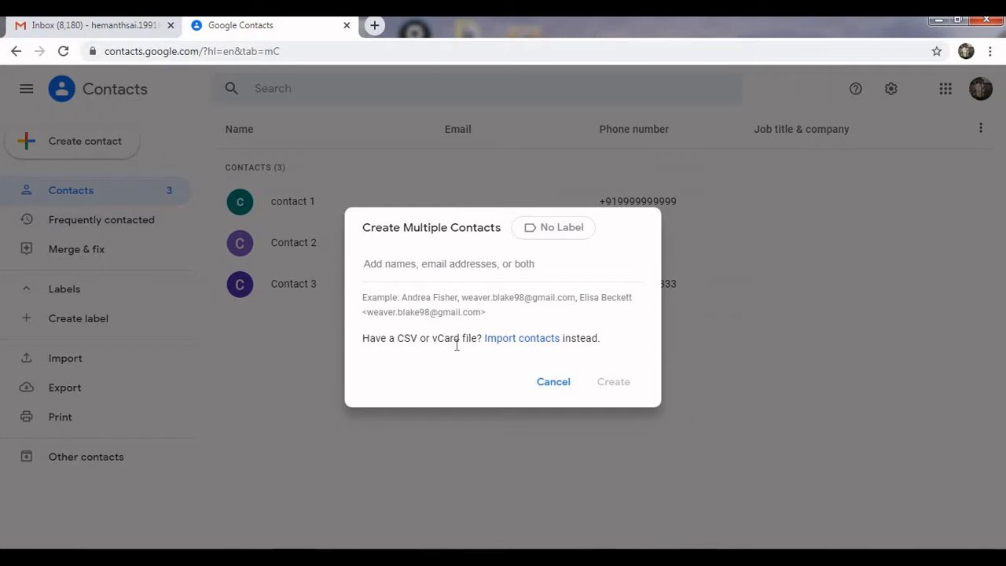
Enter Contact4 with its e-mail address, then attempt contact5 with a malformed address.
text(Cont)
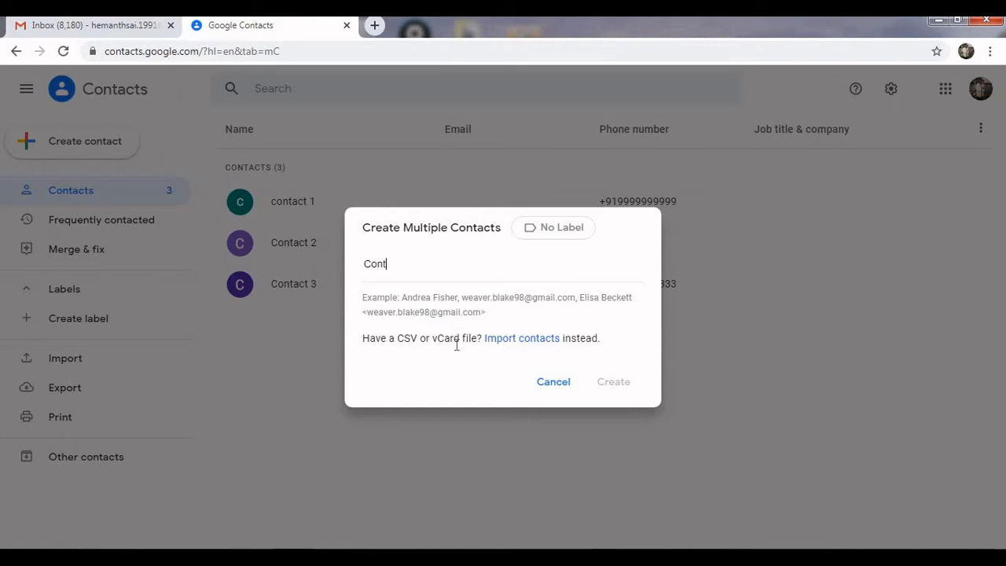
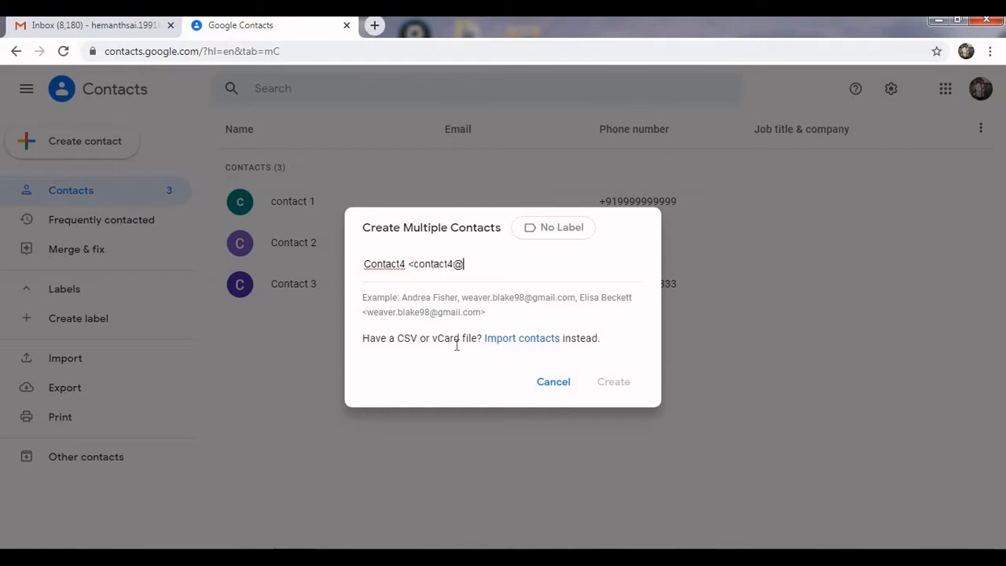
key(Return)
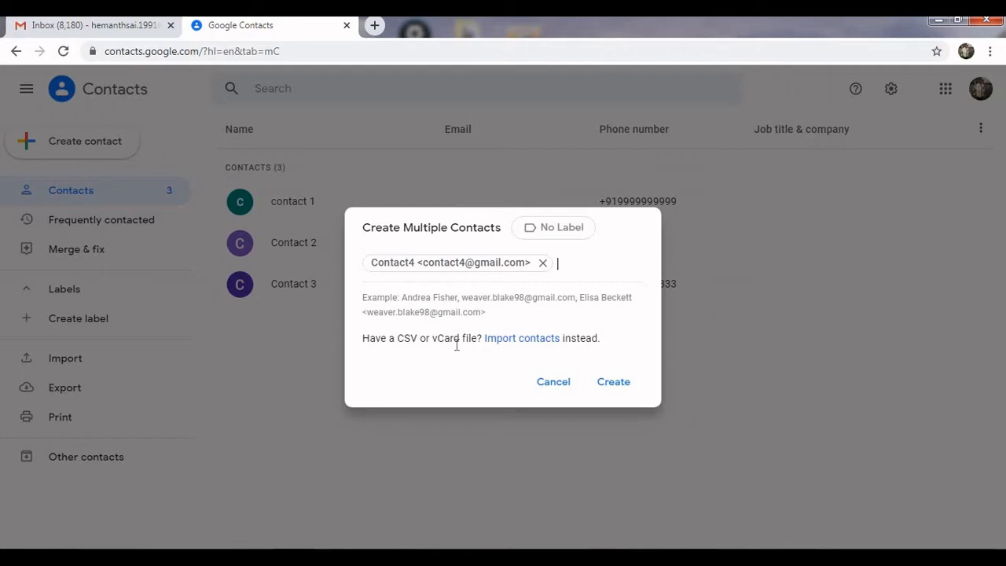
text(contact5 <contact)
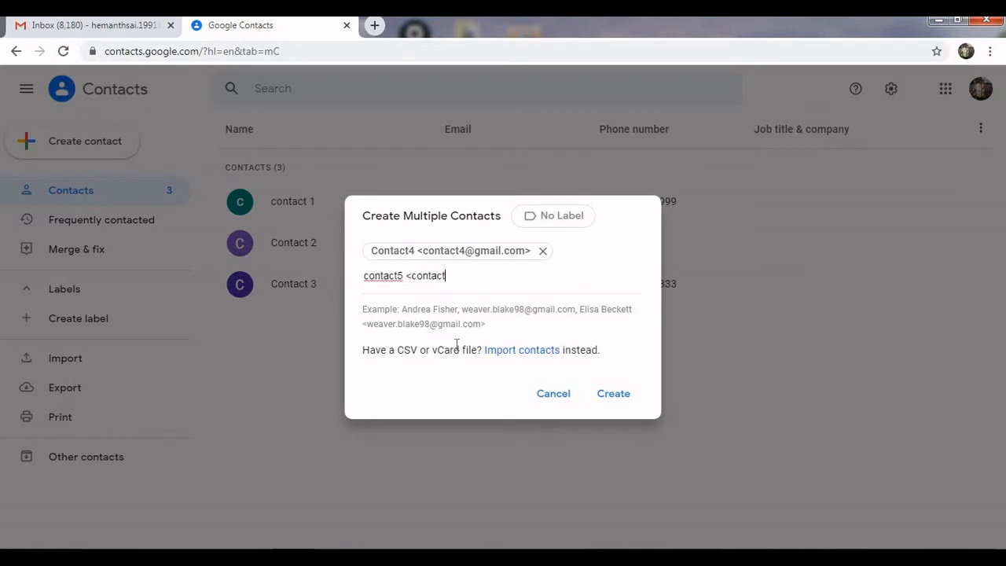
text(52gmail.com)
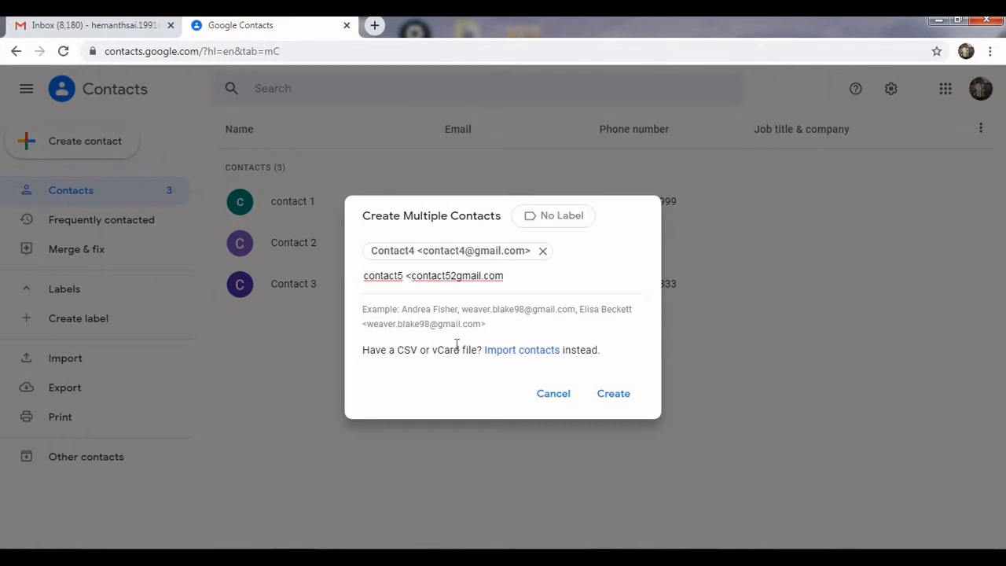
text(>,)
key(Return)
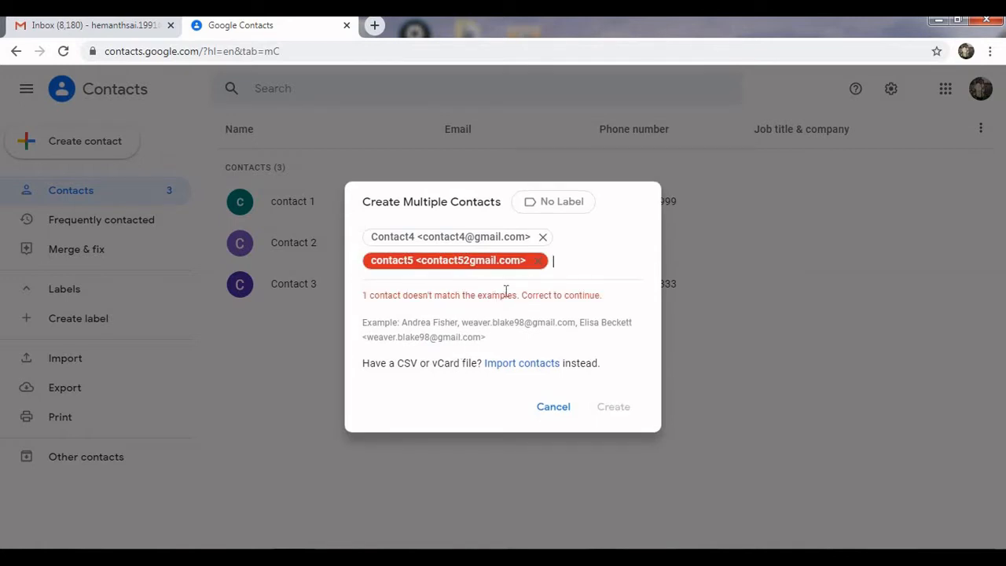
Remove the rejected contact5 chip and re-enter it as Contact 5 with a corrected e-mail address.
click(540, 267)
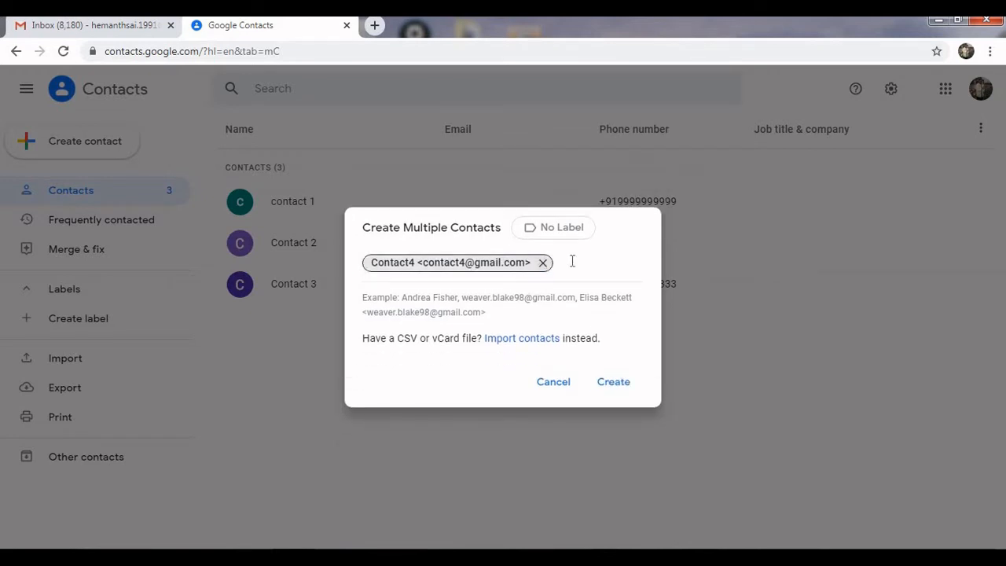
click(572, 262)
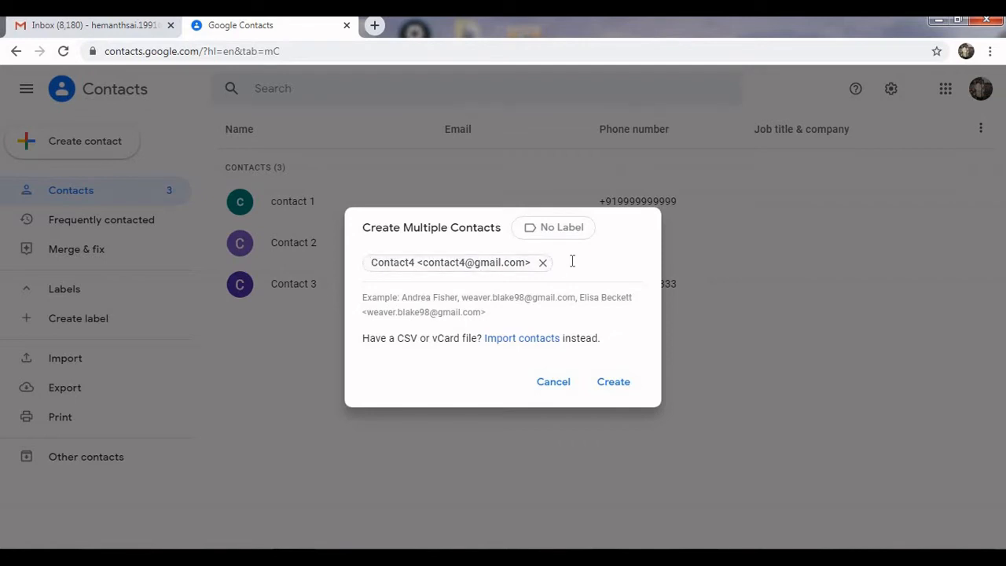
text(Contact5)
click(573, 263)
text(<Contact)
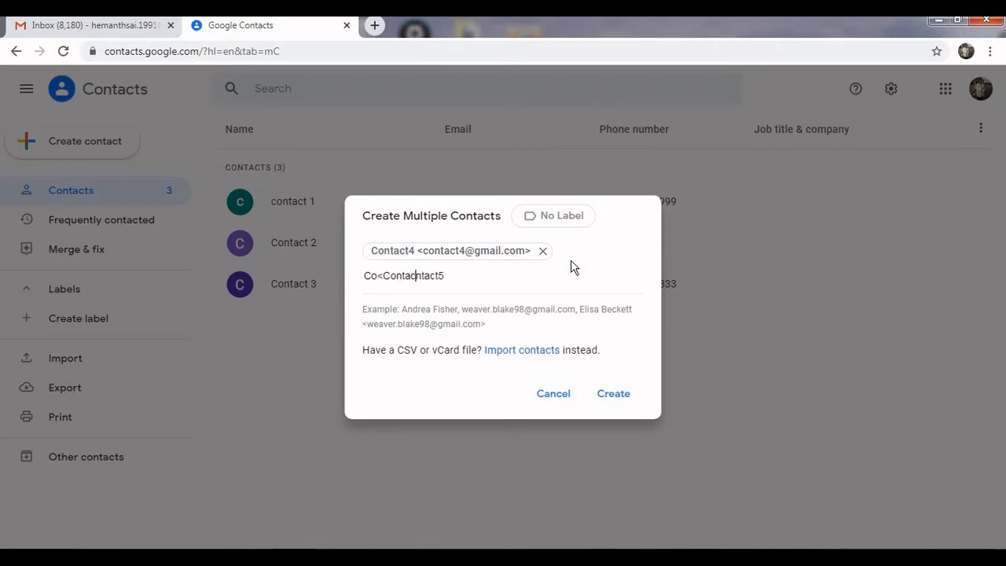
key(BackSpace)
key(BackSpace)
key(BackSpace)
key(BackSpace)
key(BackSpace)
key(BackSpace)
key(BackSpace)
key(BackSpace)
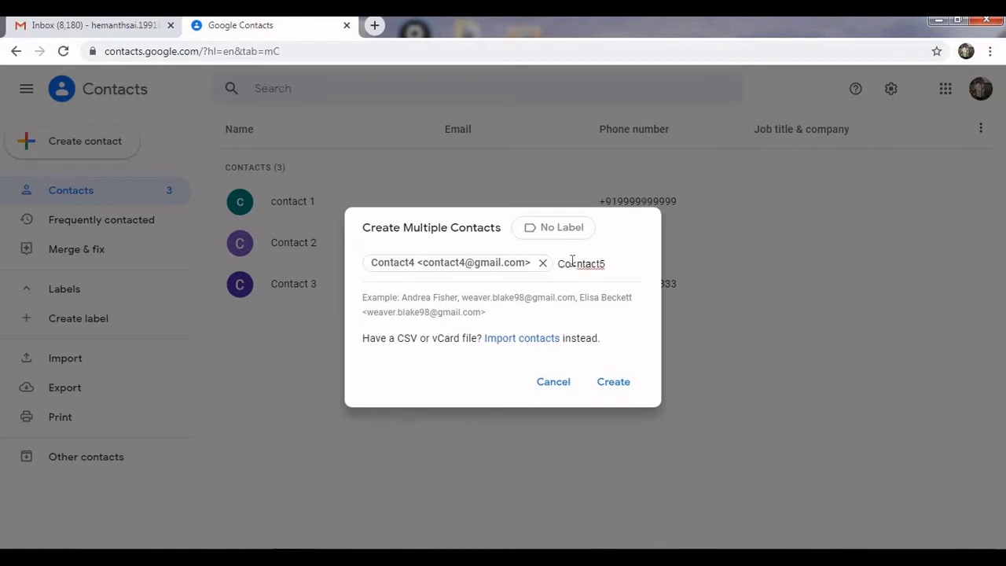
key(BackSpace)
key(End)
key(Left)
key(End)
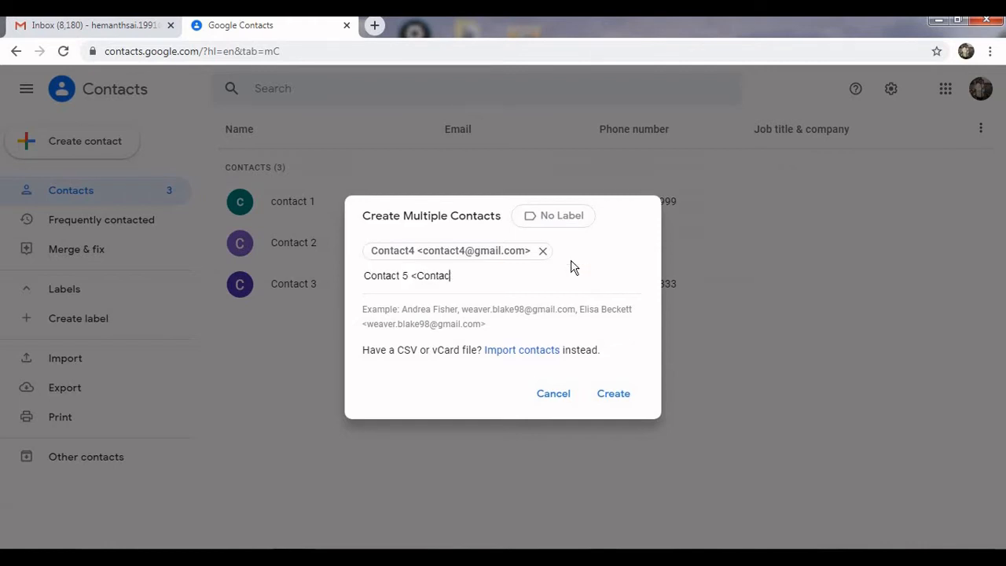
key(Return)
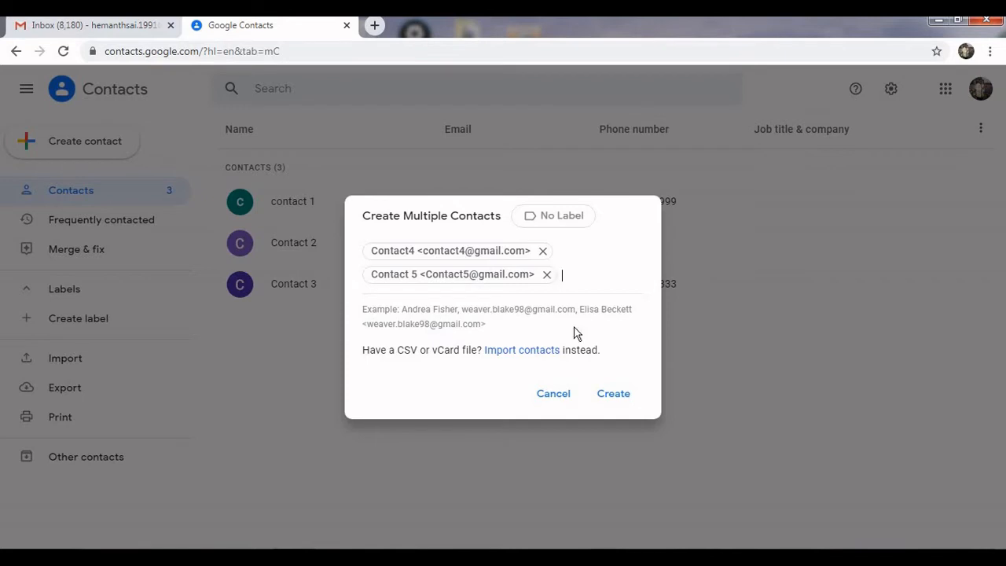
Create the queued Contact4 and Contact 5, then open a blank single-contact form.
click(610, 399)
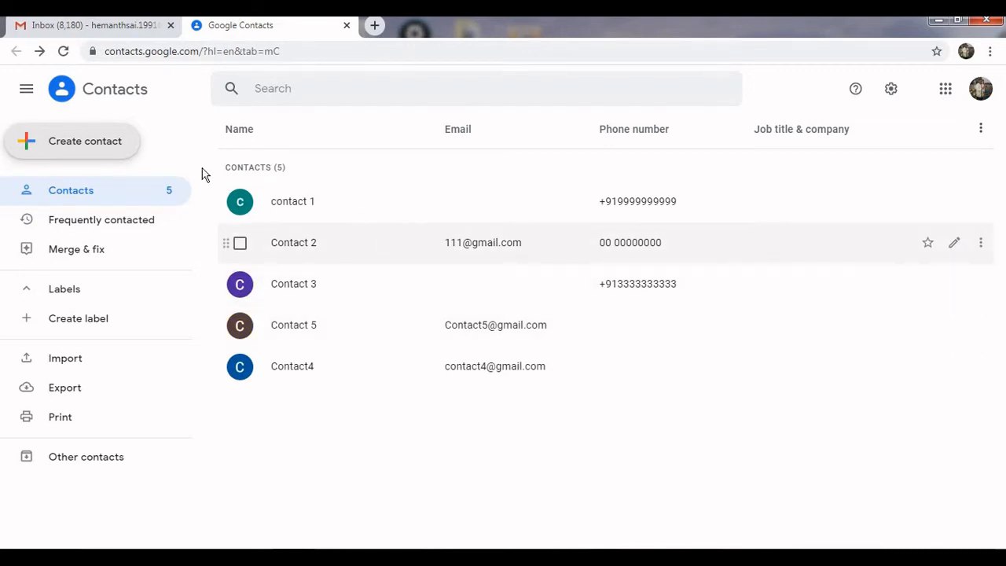
click(117, 151)
click(117, 146)
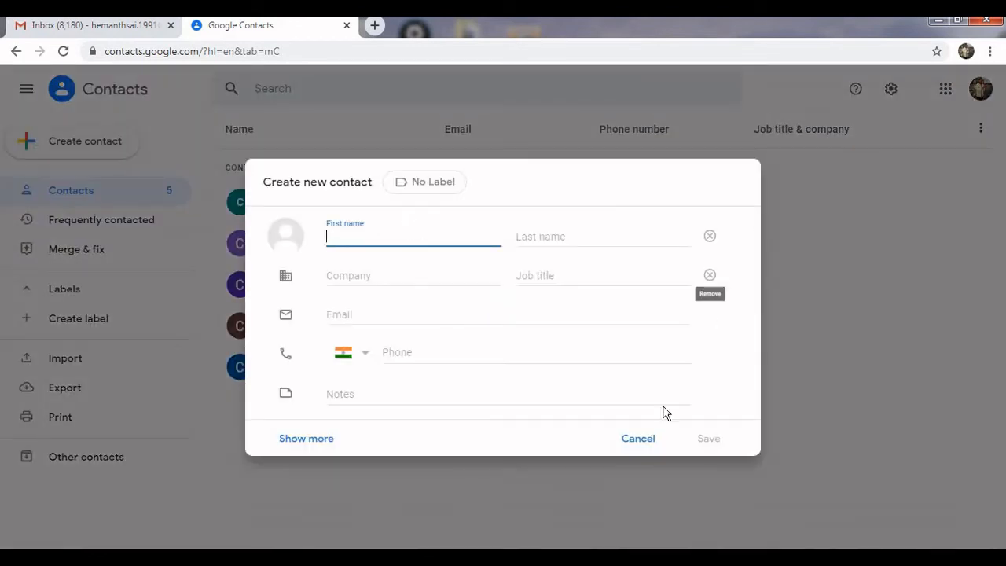
Cancel the blank contact form and bring up Export for all contacts as Google CSV.
click(636, 446)
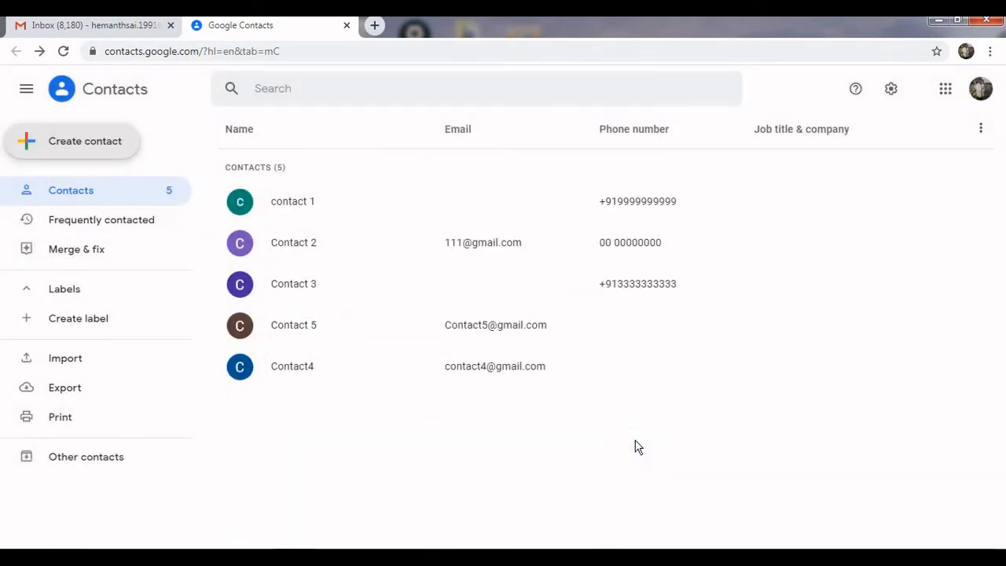
click(90, 388)
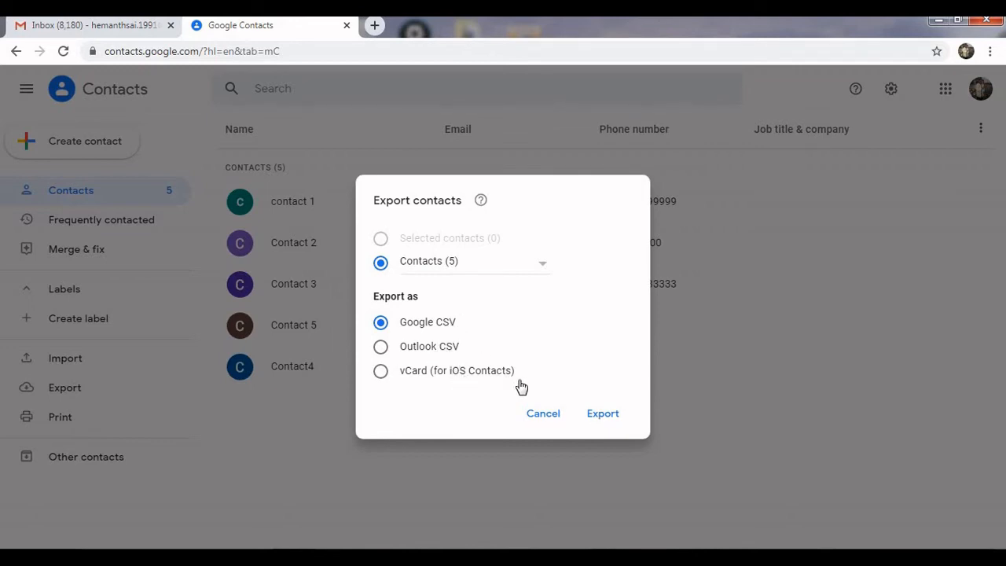
Export the contacts as contacts (1).csv, open it maximized in Excel and select A2:B6.
click(596, 415)
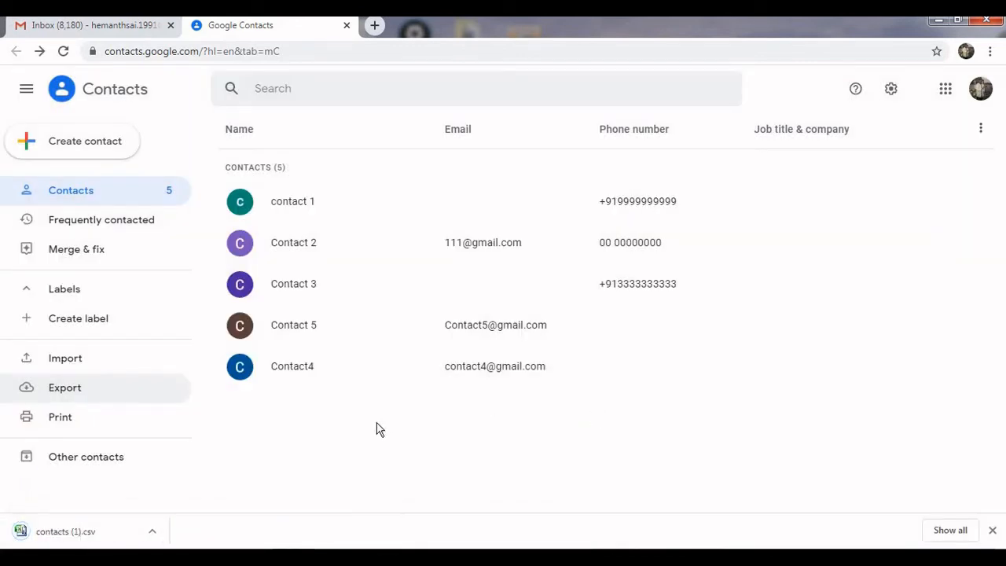
right_click(102, 534)
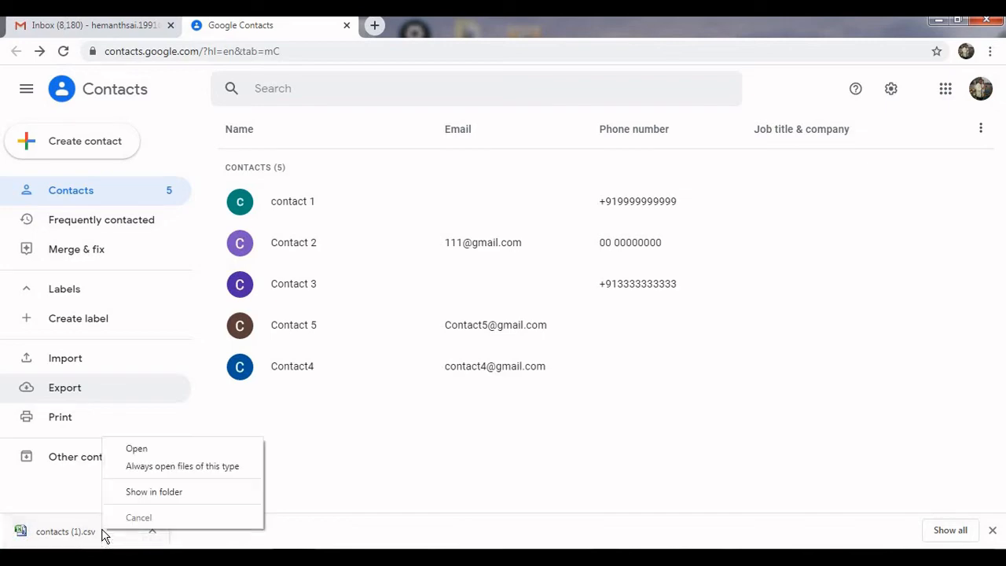
click(133, 495)
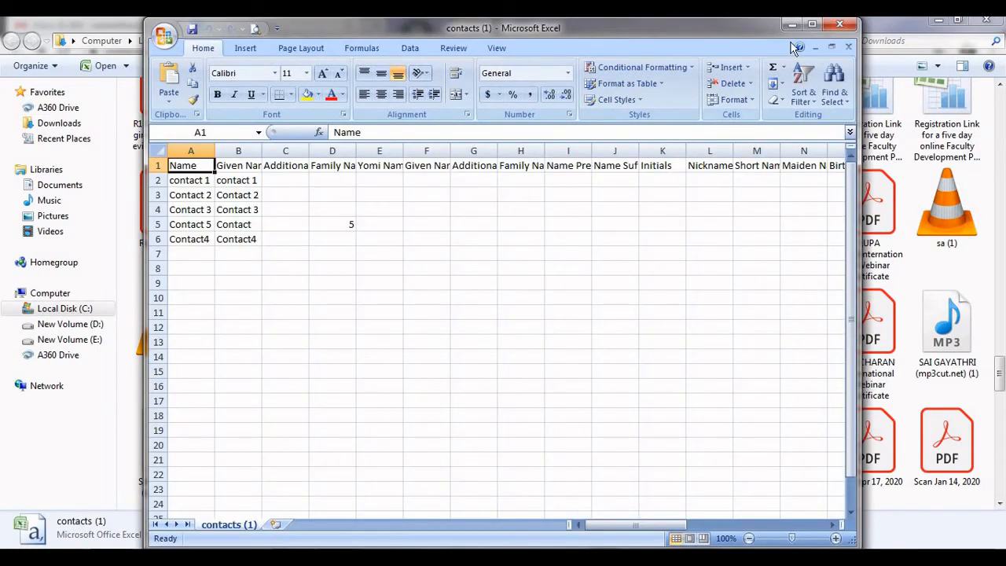
click(812, 24)
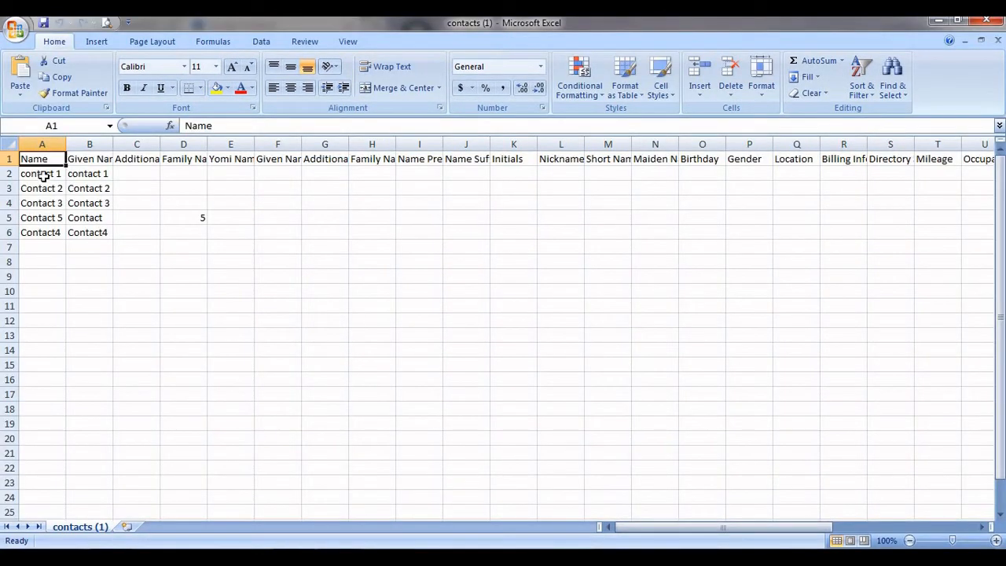
drag(41, 174, 180, 242)
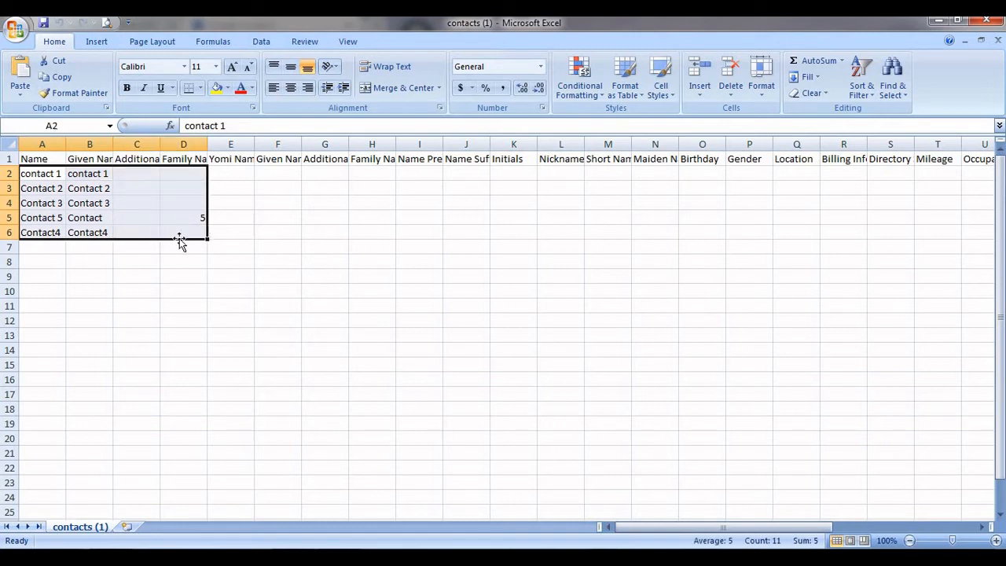
Clear the sample names in A2:B6 and the old e-mails and phones in AE2:AG6.
key(Delete)
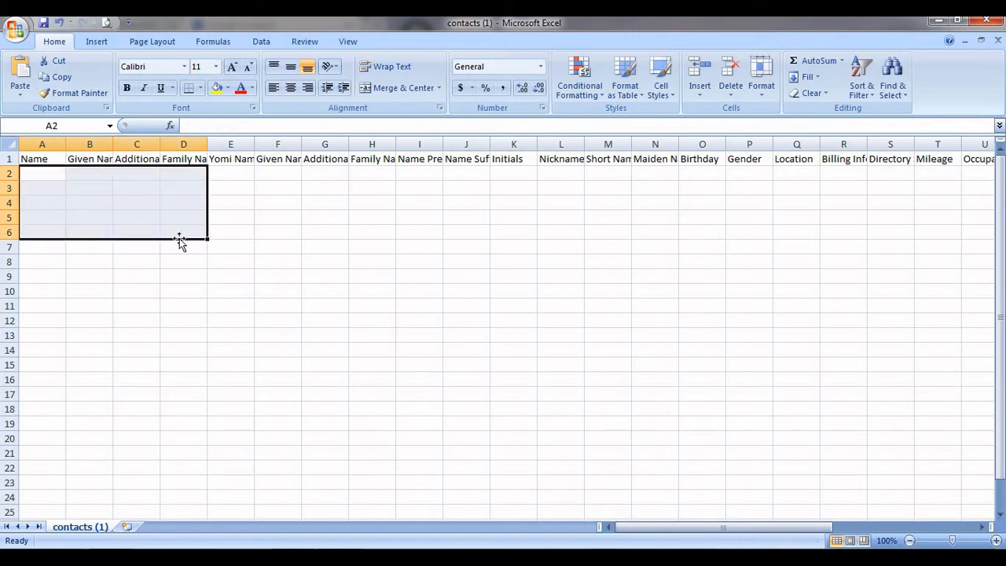
key(Right)
key(Right)
key(Right)
key(Right)
key(Right)
key(Right)
key(Right)
key(Right)
key(Right)
key(Right)
key(Right)
key(Right)
key(Right)
key(Right)
key(Right)
key(Right)
key(Right)
key(Right)
key(Right)
key(Right)
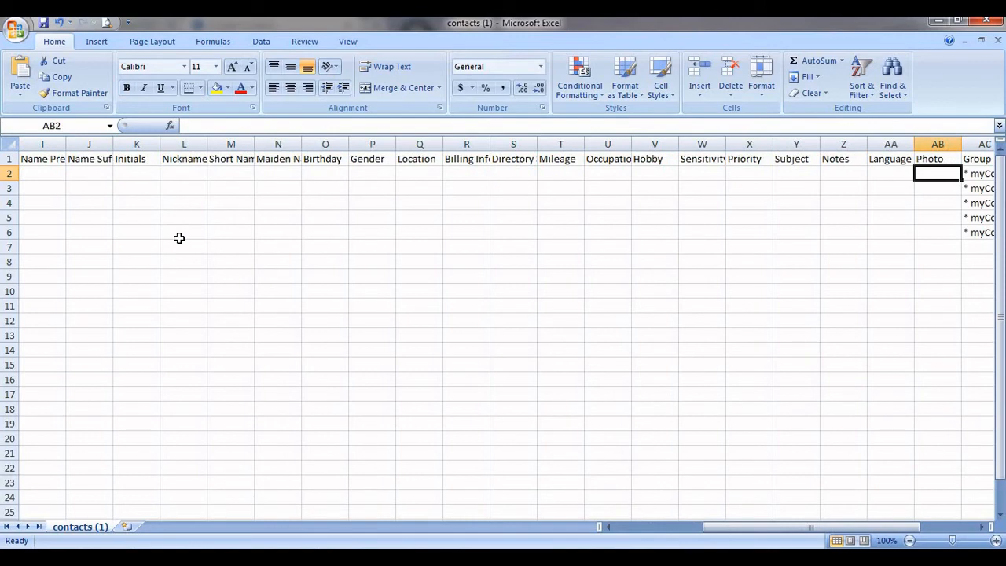
key(Right)
key(Right)
key(Right)
key(Right)
key(Right)
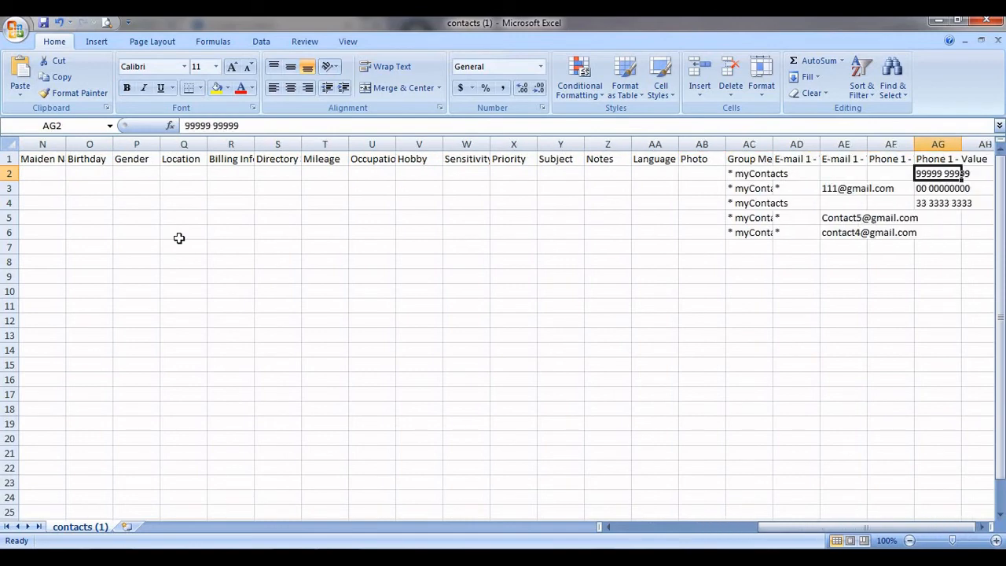
key(Left)
key(Left)
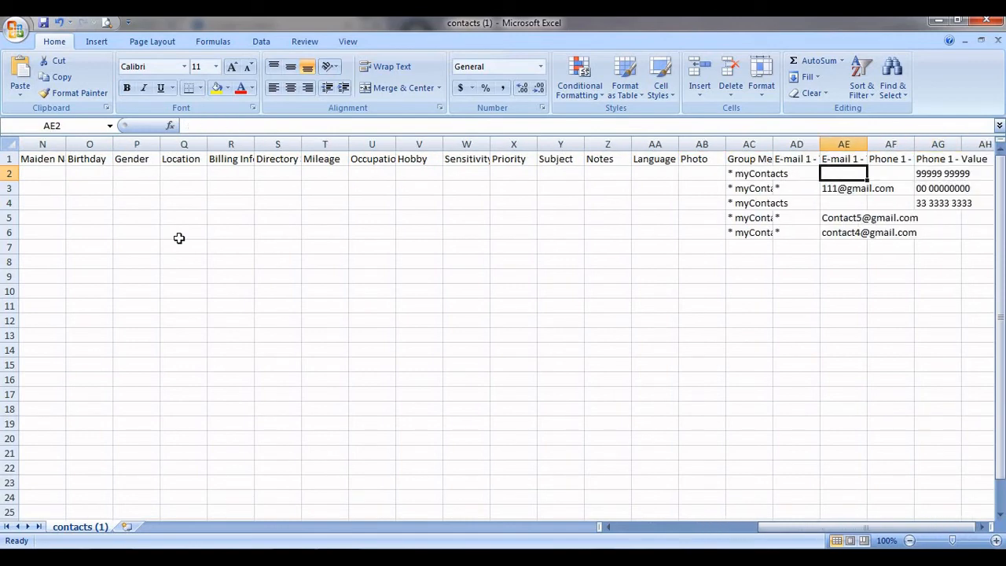
key(shift+Down)
key(shift+Down)
key(shift+Down)
key(shift+Right)
key(shift+Down)
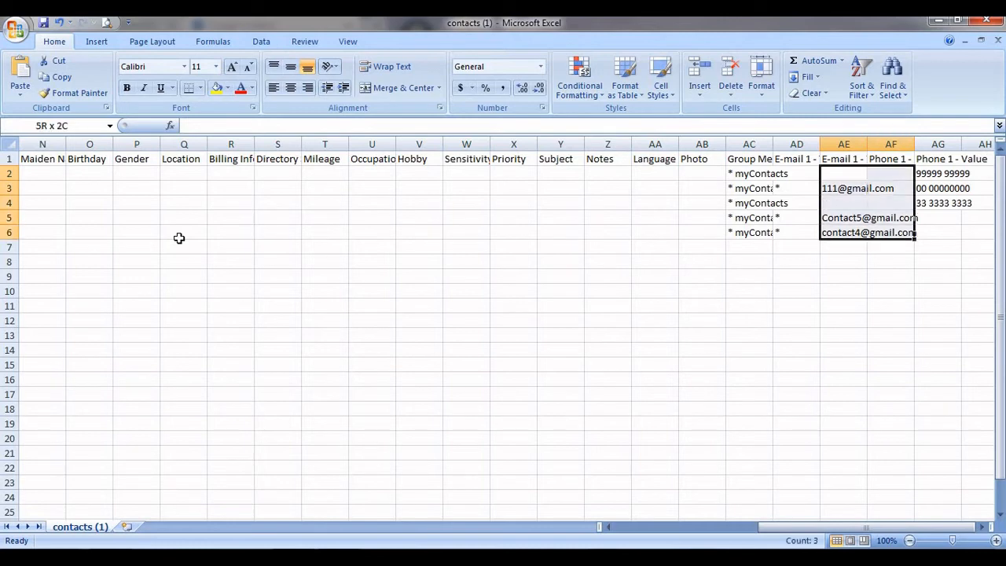
key(shift+Right)
key(Delete)
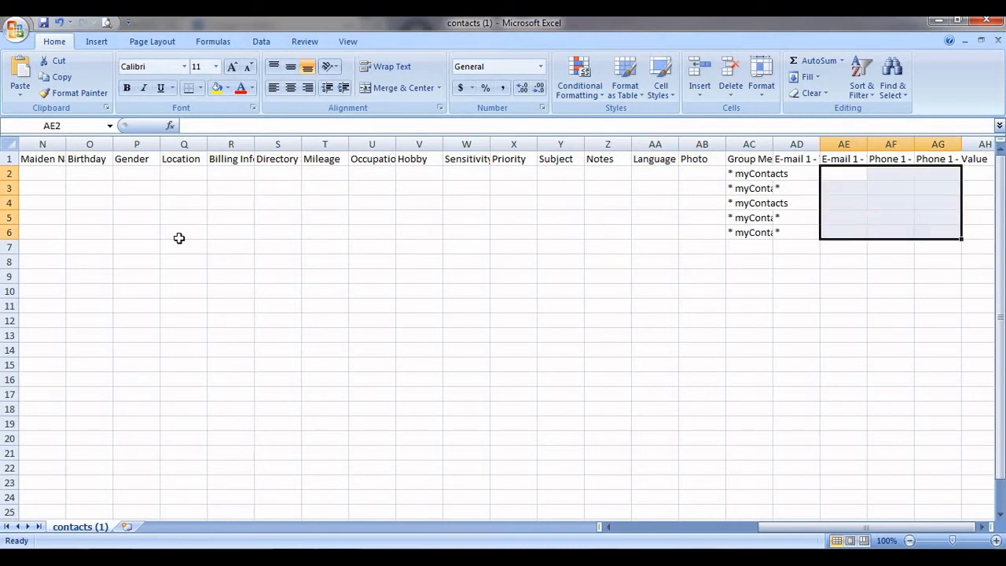
Select column B from row 2 downward for the new given names.
key(Left)
key(Left)
key(Left)
key(Left)
key(Left)
key(Left)
key(Left)
key(Left)
key(Left)
key(Left)
key(Left)
key(Left)
key(Left)
key(Left)
key(Left)
key(Left)
key(Left)
key(Left)
key(Left)
key(Left)
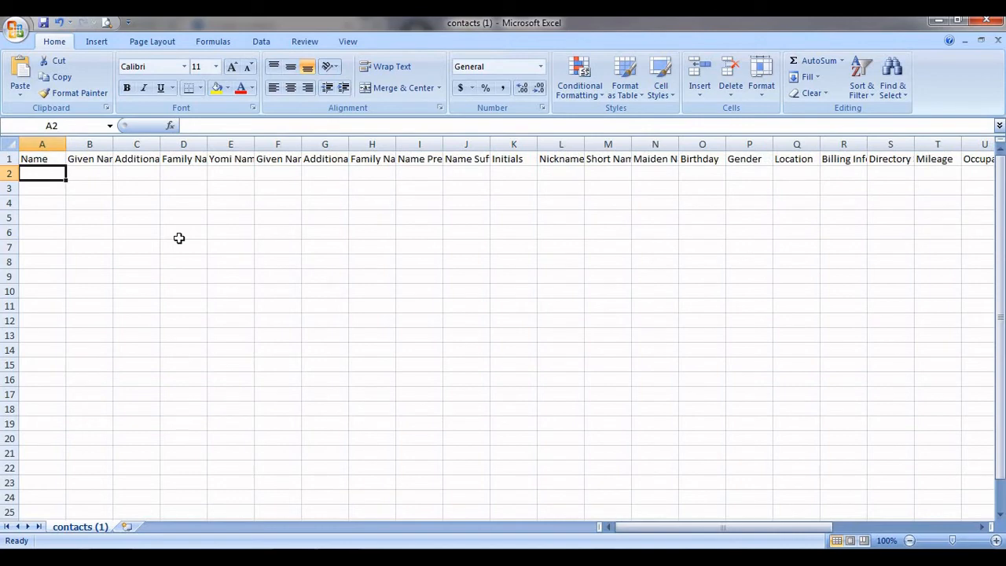
key(Right)
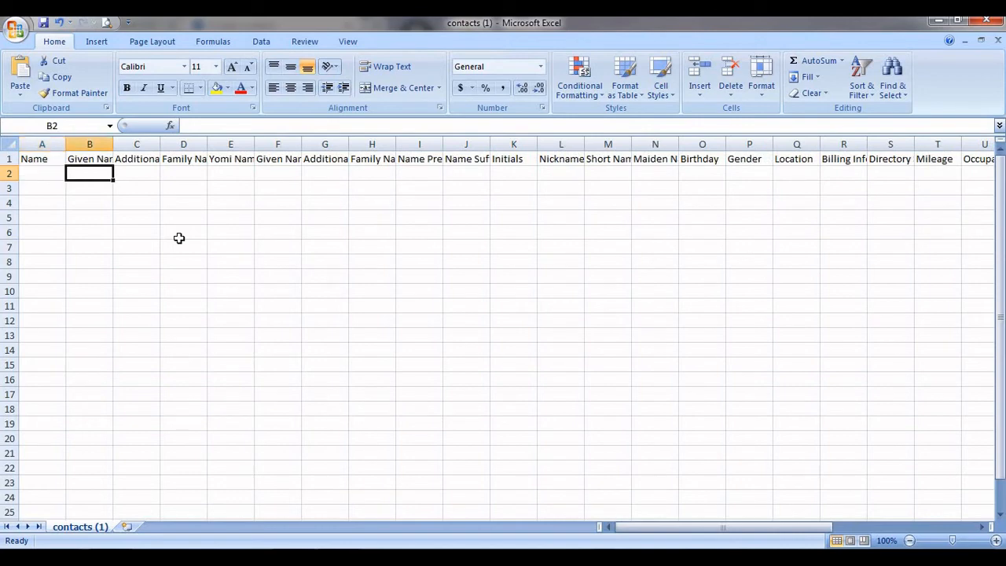
key(shift+Down)
key(shift+Down)
key(shift+Down)
key(shift+Down)
key(shift+Down)
key(shift+Down)
key(shift+Down)
key(shift+Down)
key(shift+Down)
key(shift+Down)
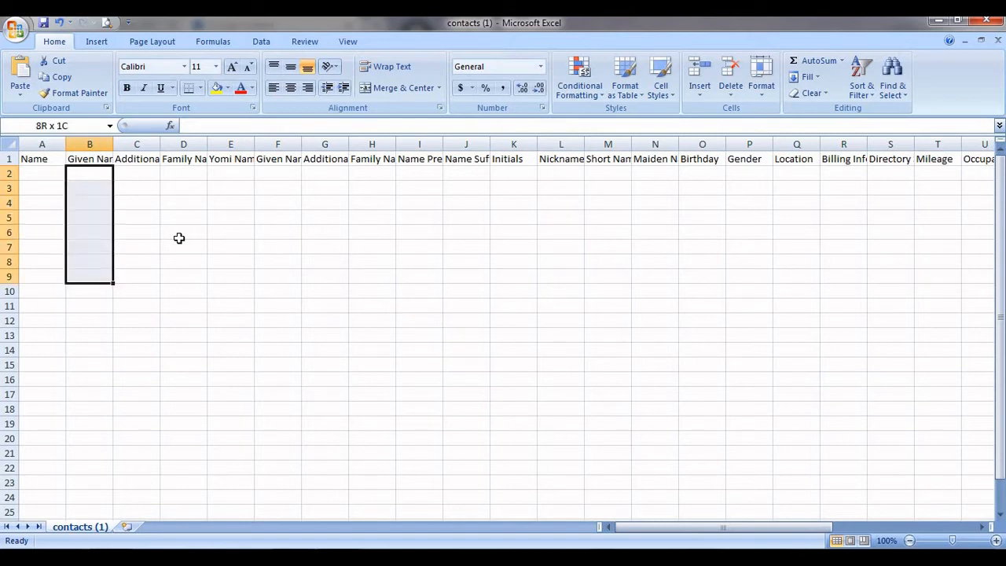
Enter Contact 6 and Contact 7 in B2:B3 and fill the series down to Contact 16 in B12.
click(90, 176)
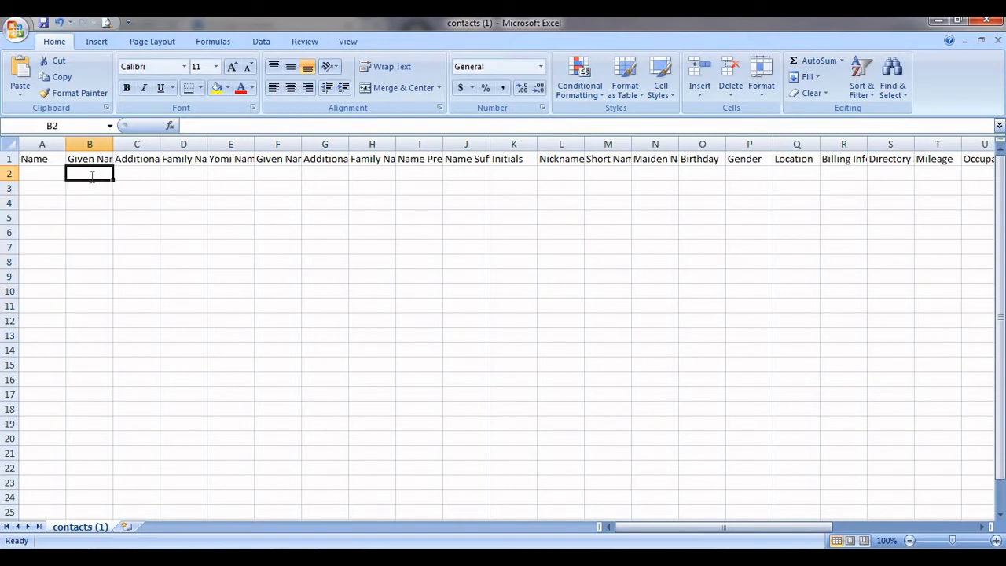
text(COntact 6)
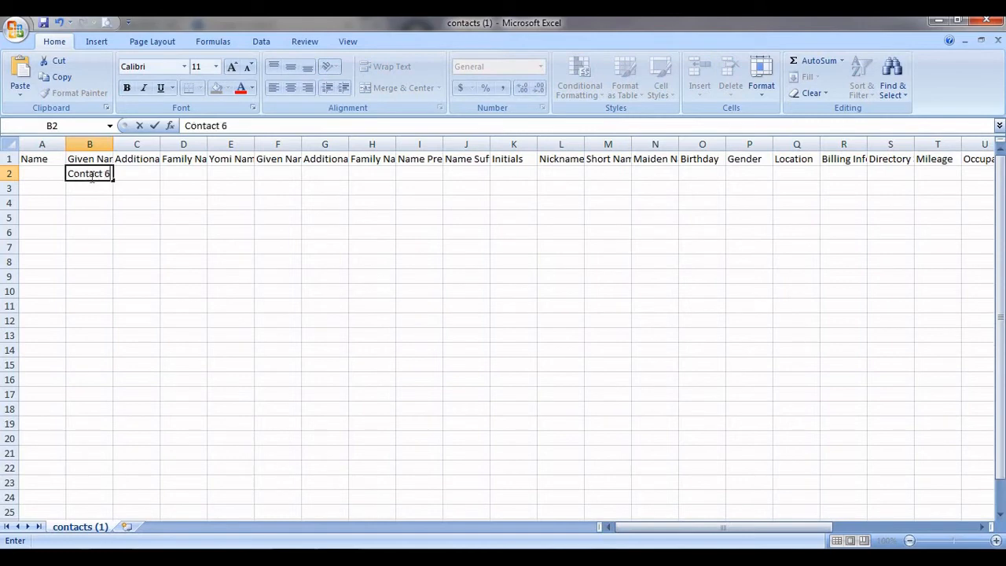
key(Return)
text(COn)
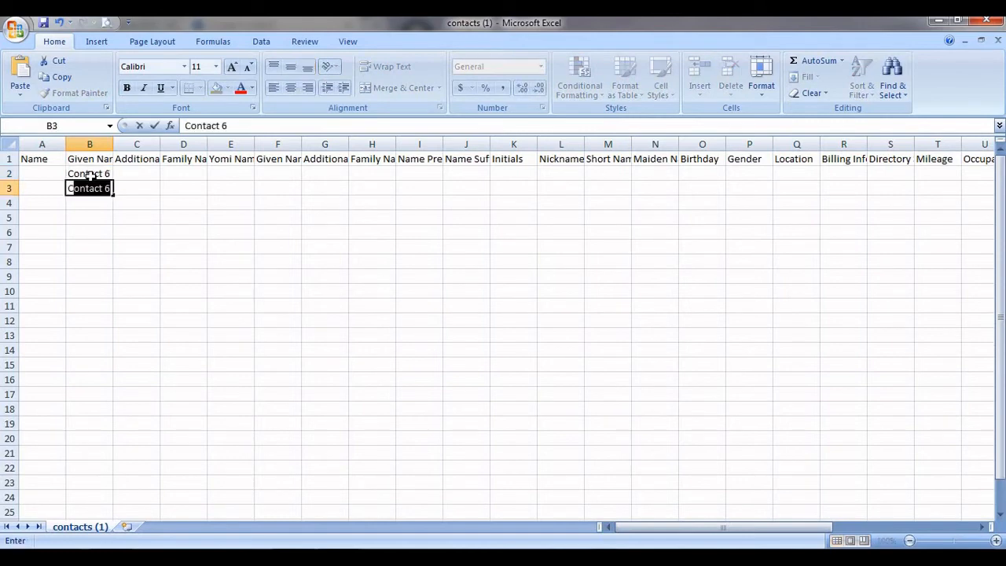
text(tact 7)
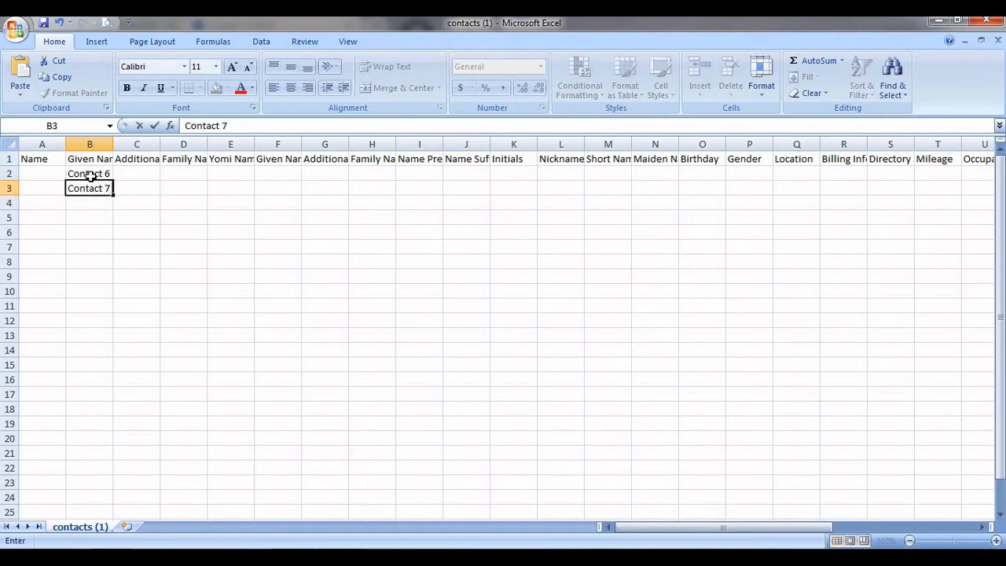
key(Return)
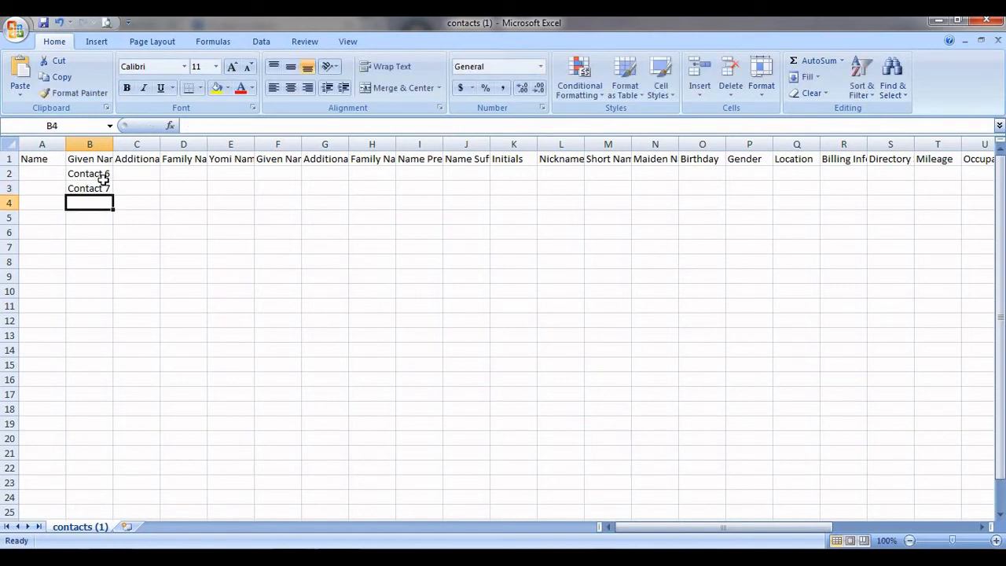
drag(102, 174, 114, 334)
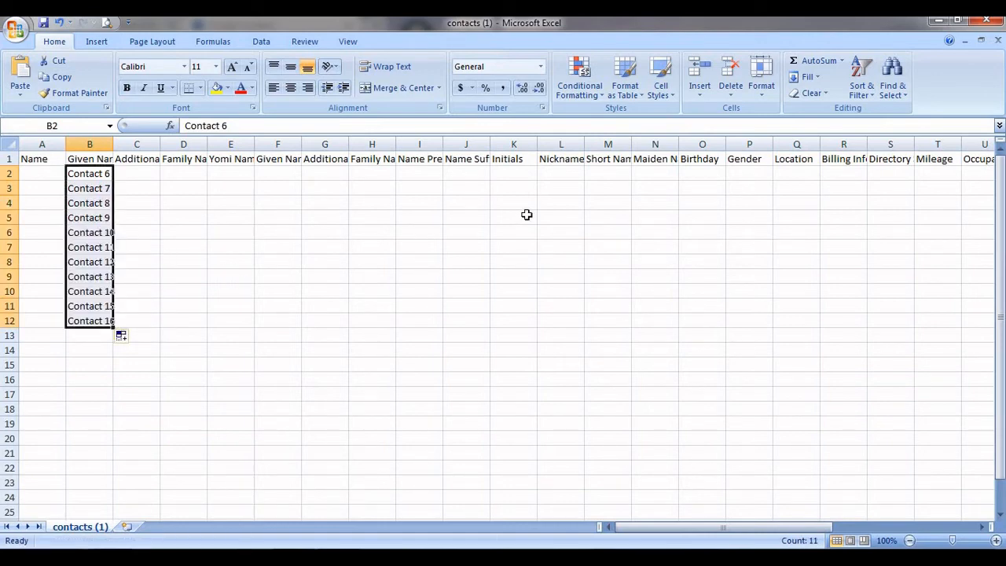
click(651, 181)
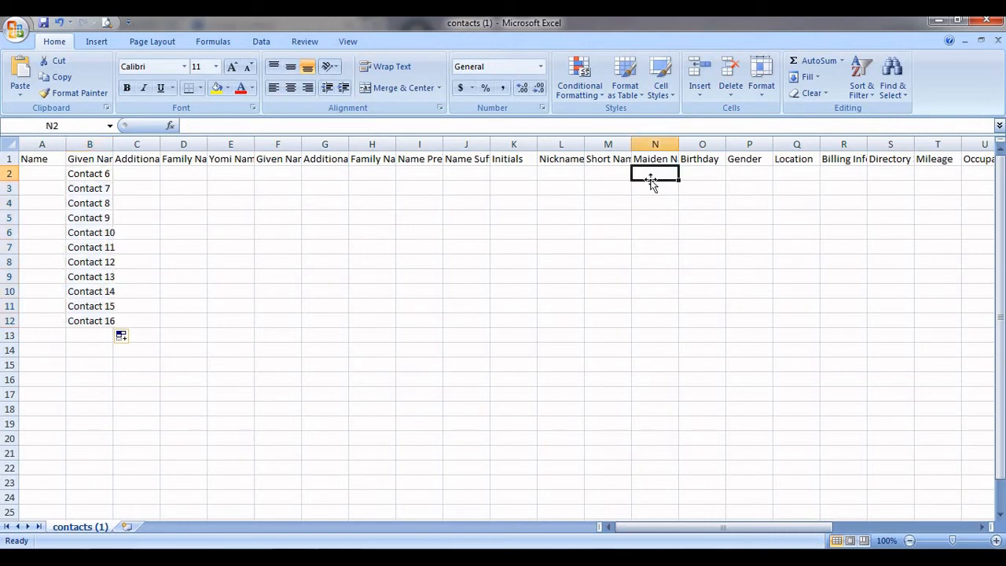
Enter phone numbers in Phone 1 - Value cells AG2 to AG4.
key(Right)
key(Right)
key(Right)
key(Right)
key(Right)
key(Right)
key(Right)
key(Right)
key(Right)
key(Right)
key(Right)
key(Right)
key(Right)
key(Right)
key(Right)
key(Right)
key(Right)
key(Right)
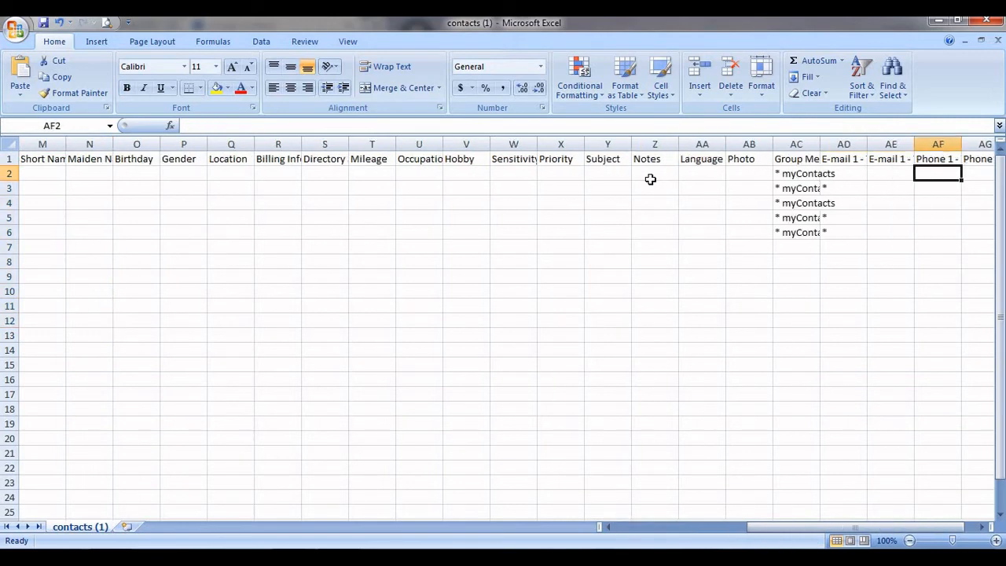
key(Right)
key(Up)
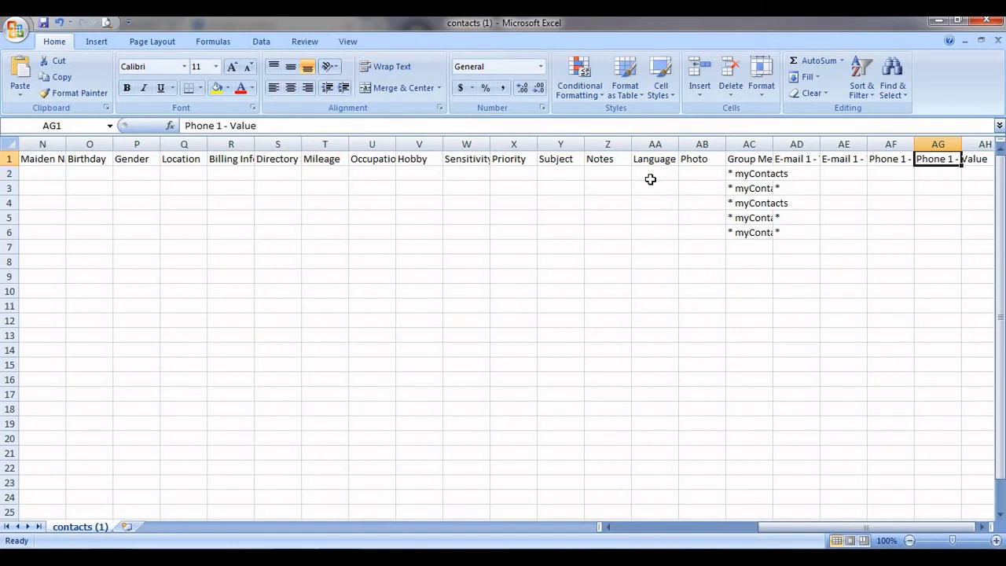
key(Left)
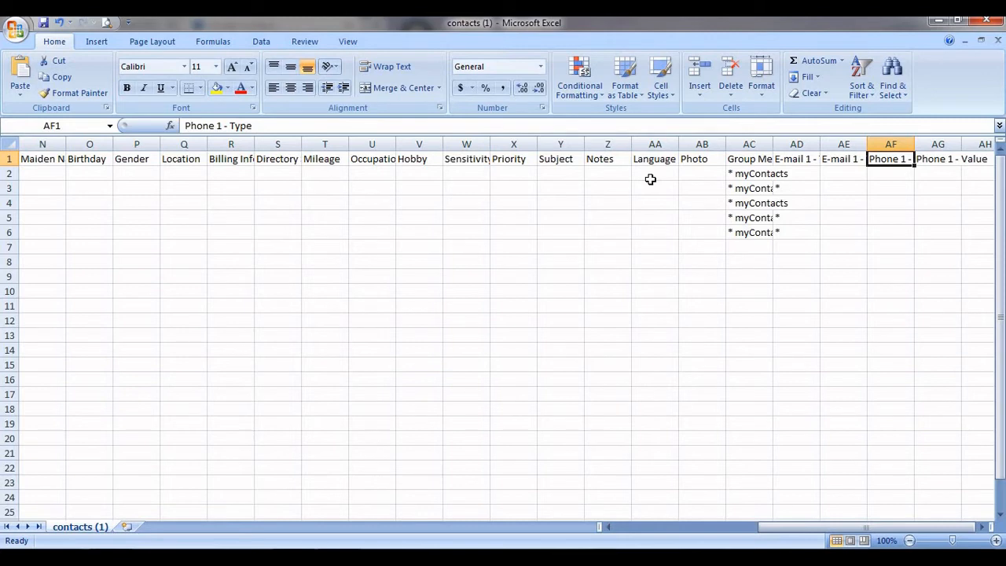
key(Right)
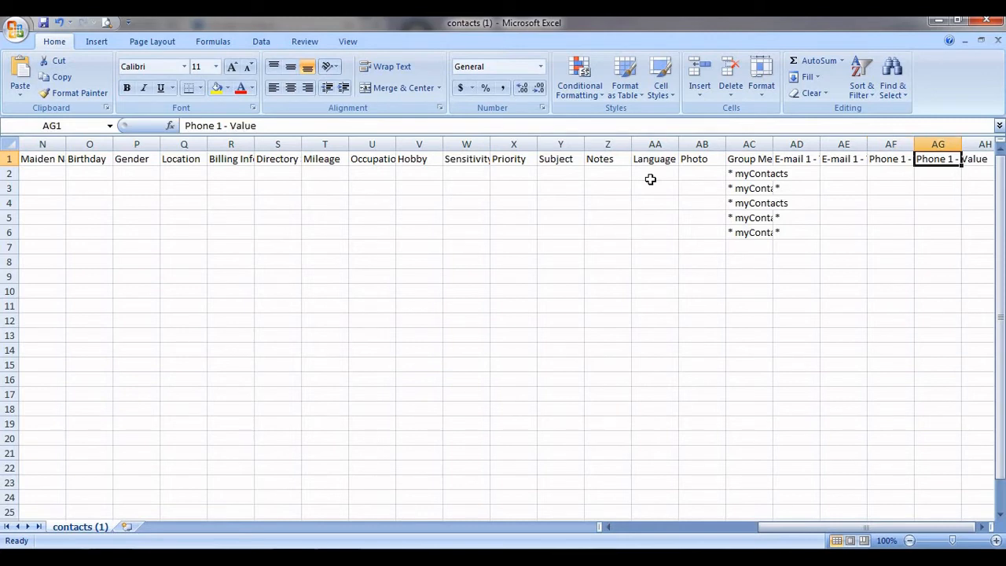
key(Down)
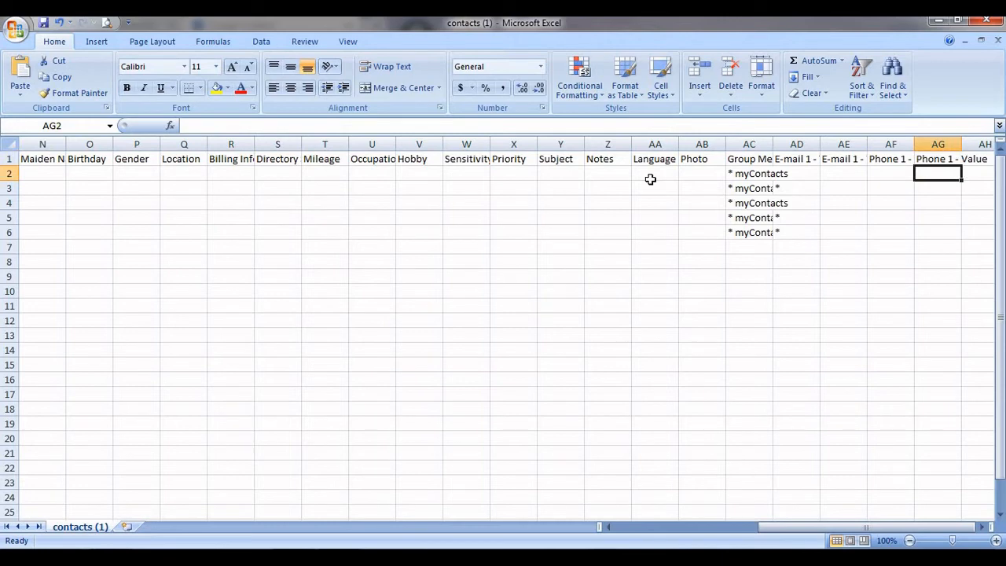
text(000000000)
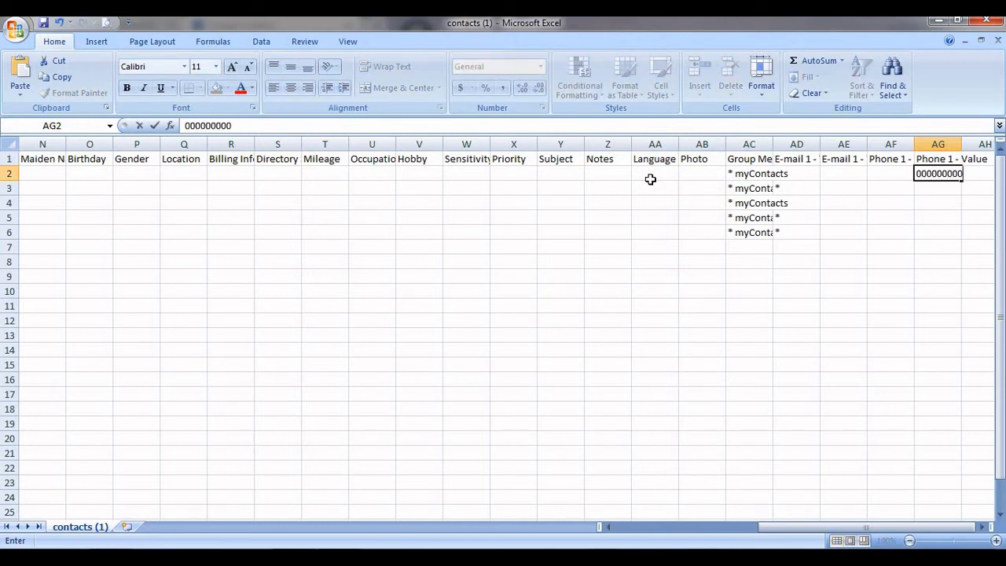
key(Return)
text(111111111)
key(Return)
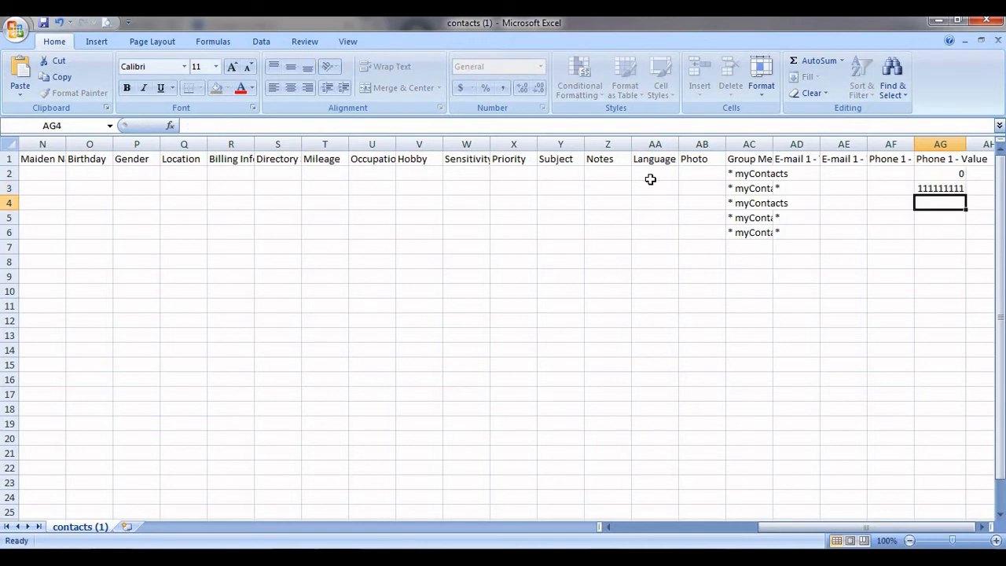
text(222222222)
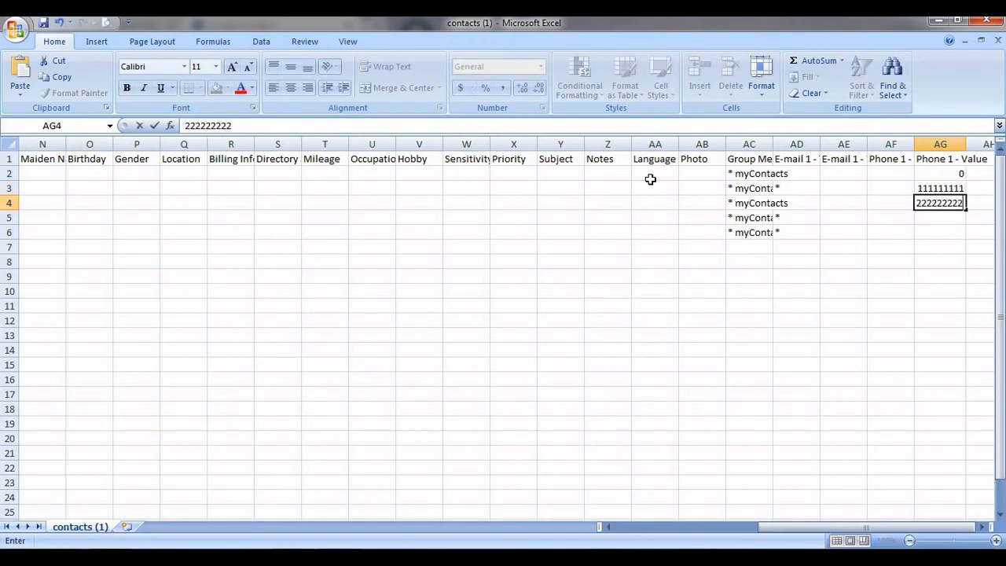
text(2)
key(Return)
Add phone numbers for the remaining rows through AG10, then start retyping AG2's number.
text(3445)
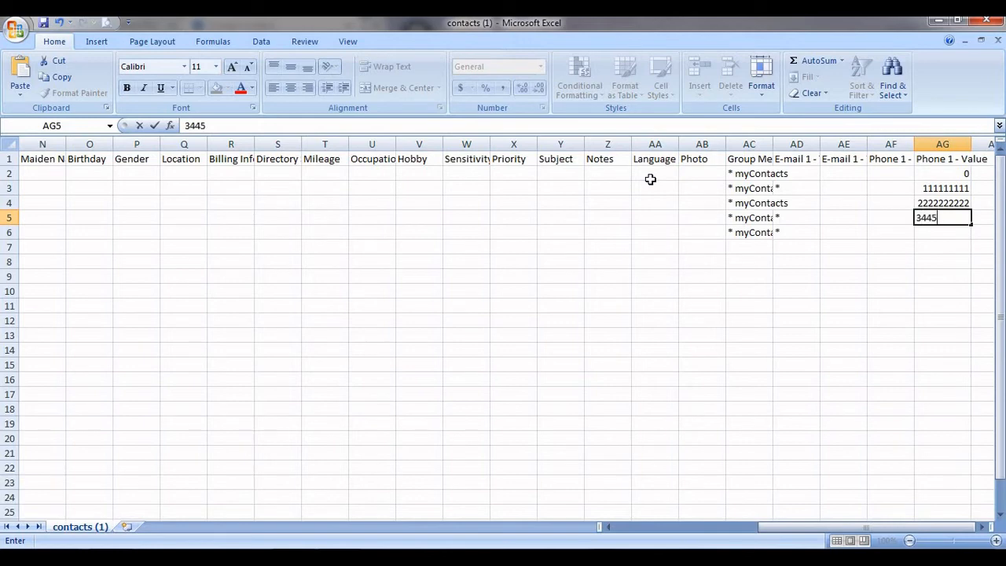
text(55)
key(Return)
text(644333)
key(Return)
key(Return)
text(33)
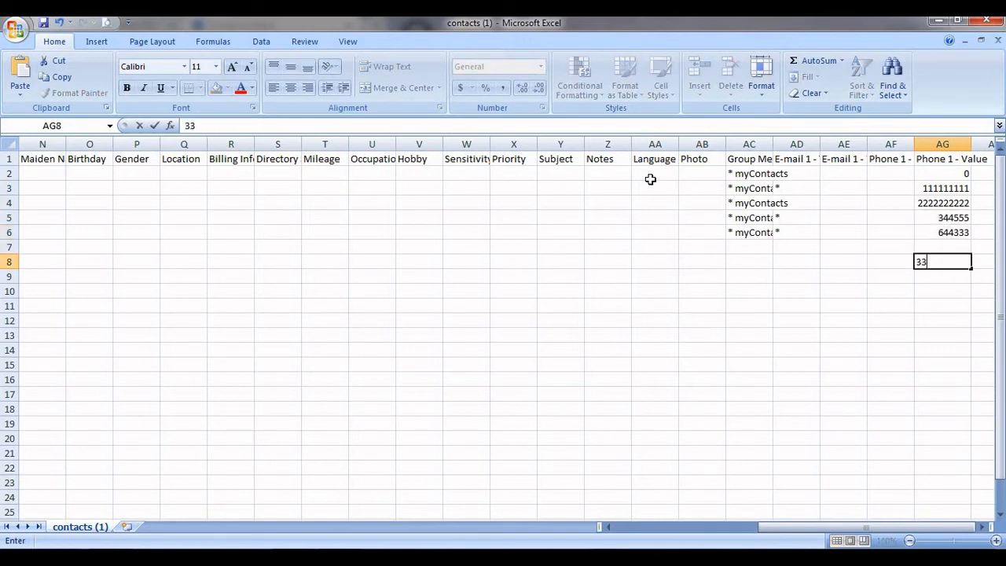
text(4555)
key(Up)
text(32223)
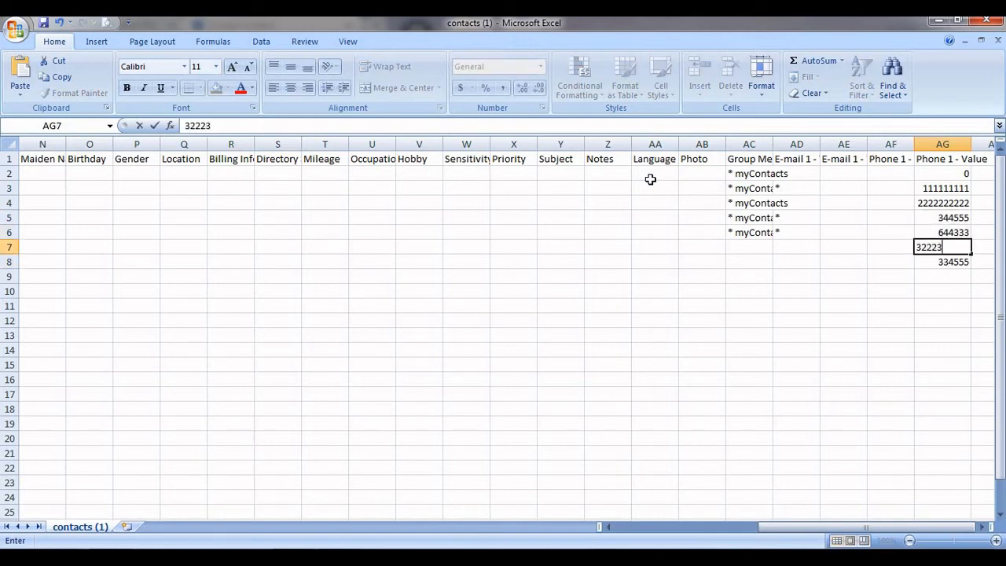
text(3)
key(Return)
key(Return)
text(44566)
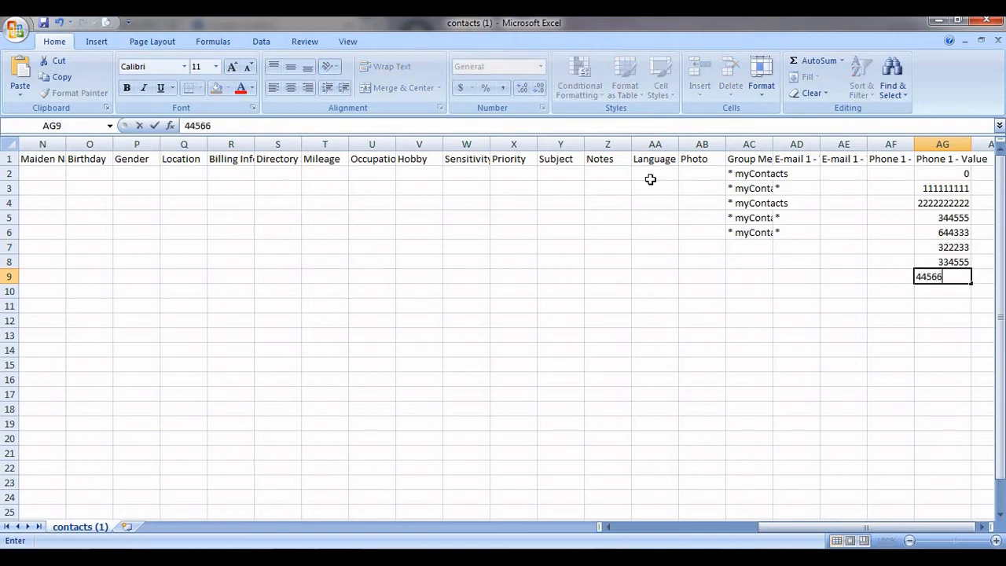
text(6)
key(Return)
text(444333)
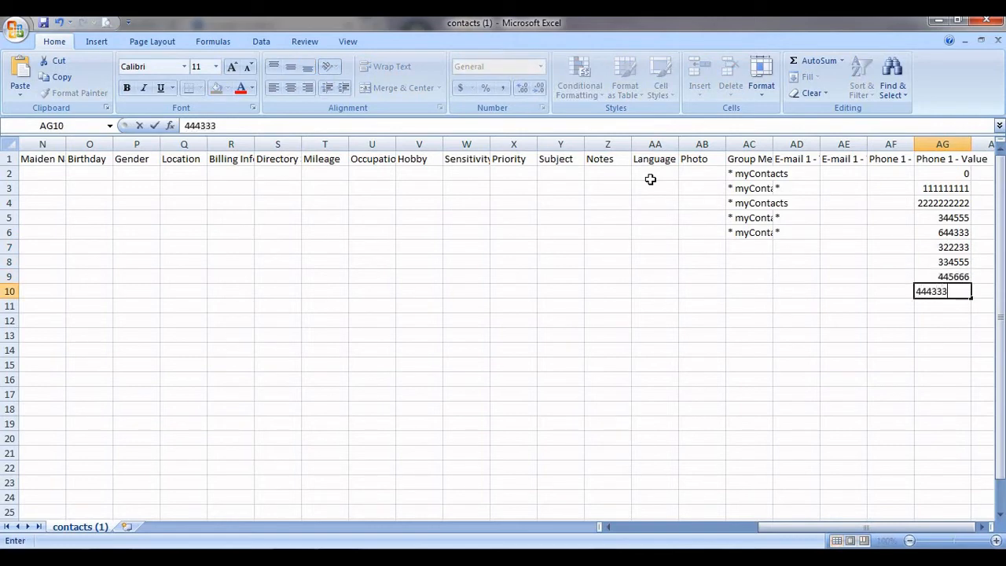
key(Return)
key(Up)
key(Up)
key(Up)
key(Up)
key(Up)
key(Up)
key(Up)
key(Up)
key(Up)
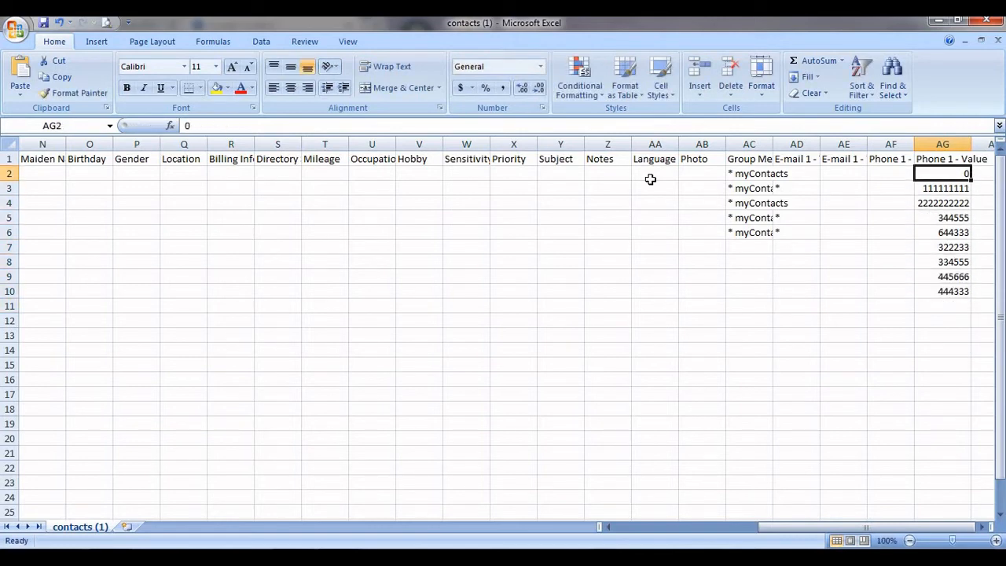
text(12344)
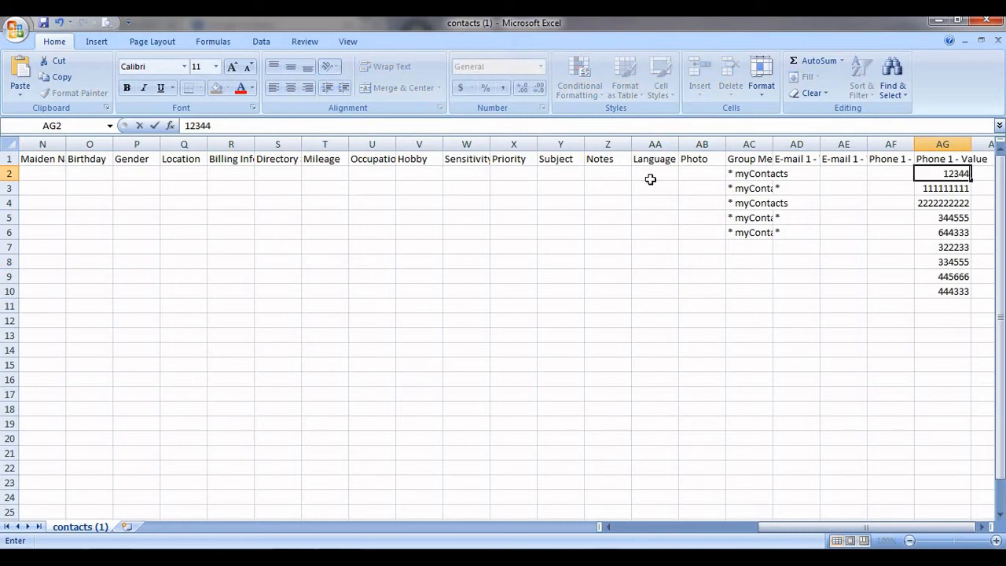
Enter phone numbers 12344 in AG2, 123455 in AG11 and 56788 in AG12.
click(843, 247)
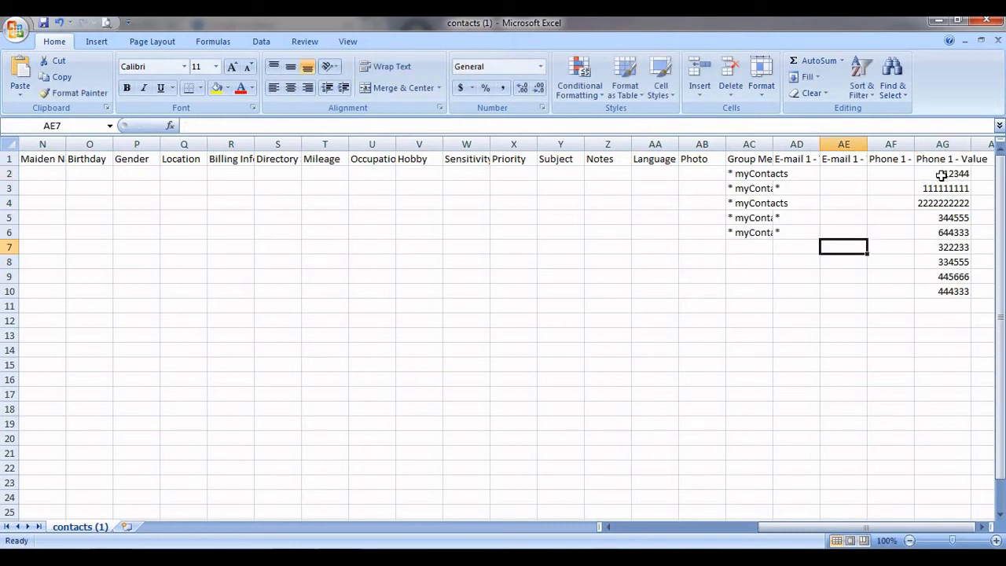
drag(943, 171, 951, 285)
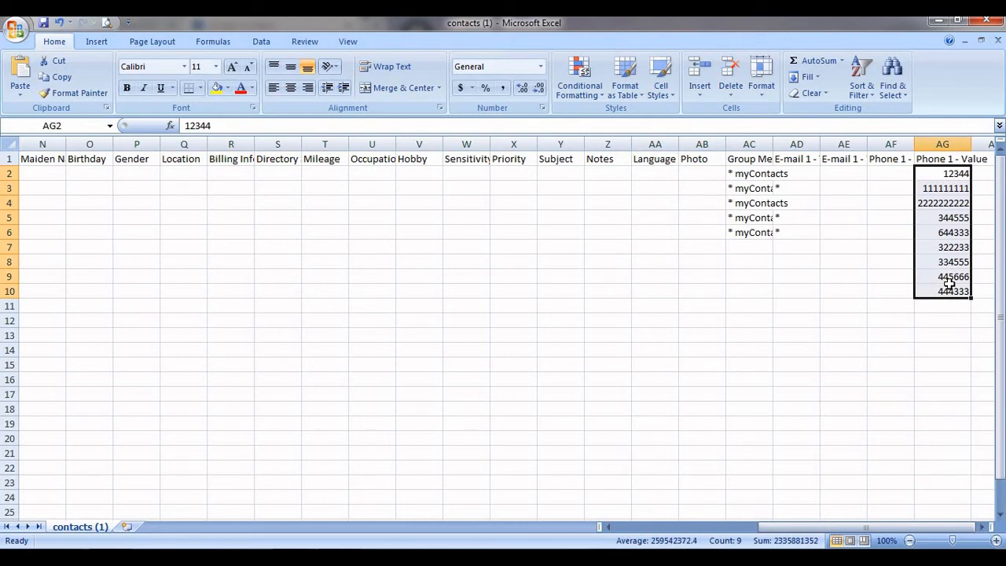
click(930, 307)
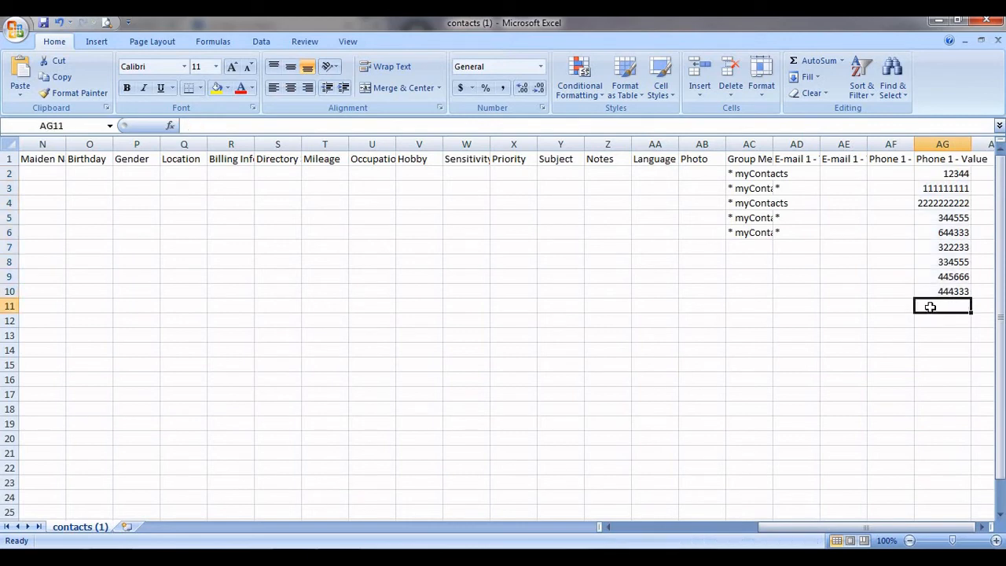
text(123455)
key(Return)
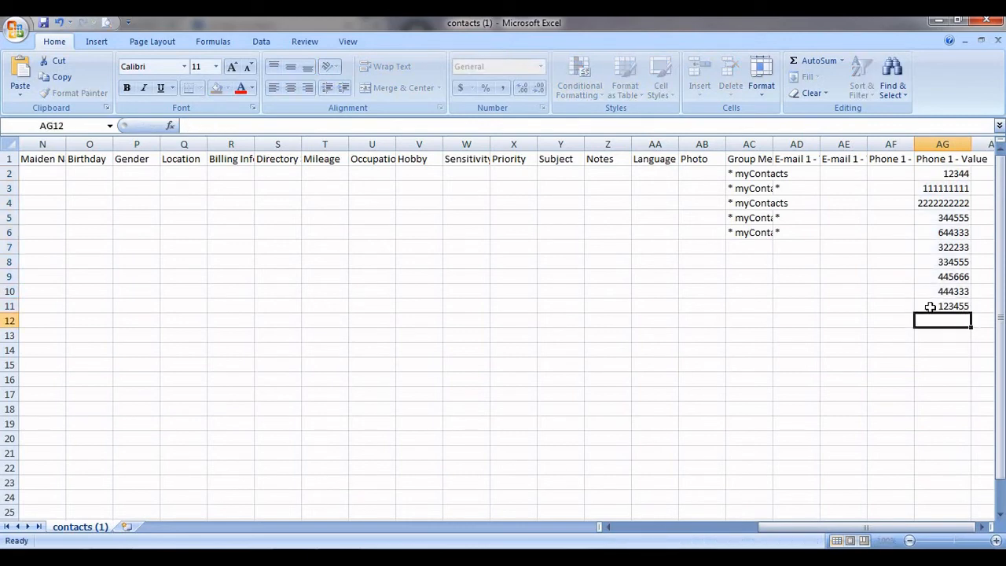
text(56788)
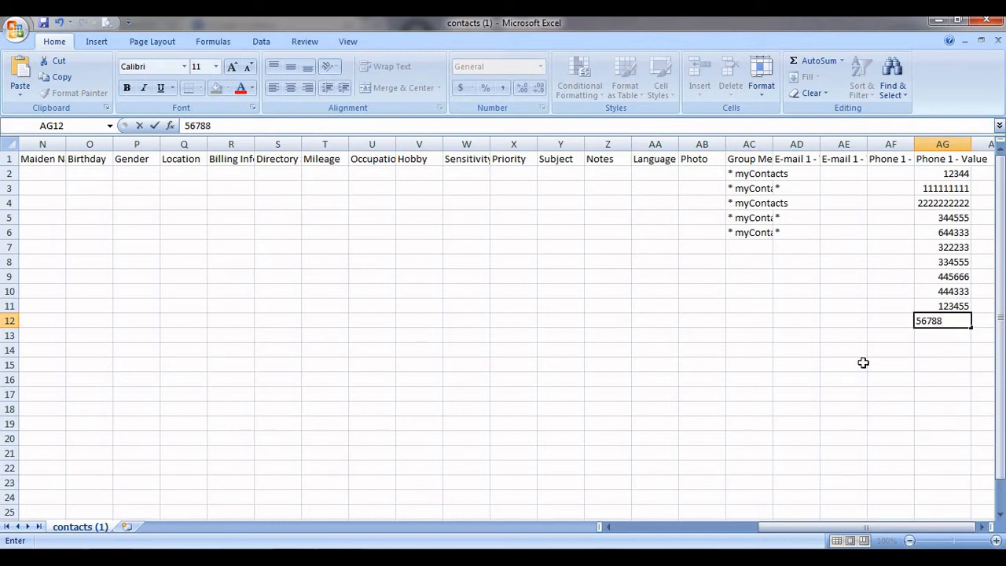
key(Left)
key(Left)
key(Left)
key(Left)
key(Left)
key(Left)
key(Left)
key(Left)
key(Left)
key(Left)
key(Left)
key(Left)
key(Left)
key(Left)
key(Left)
key(Left)
key(Left)
key(Left)
key(Left)
key(Left)
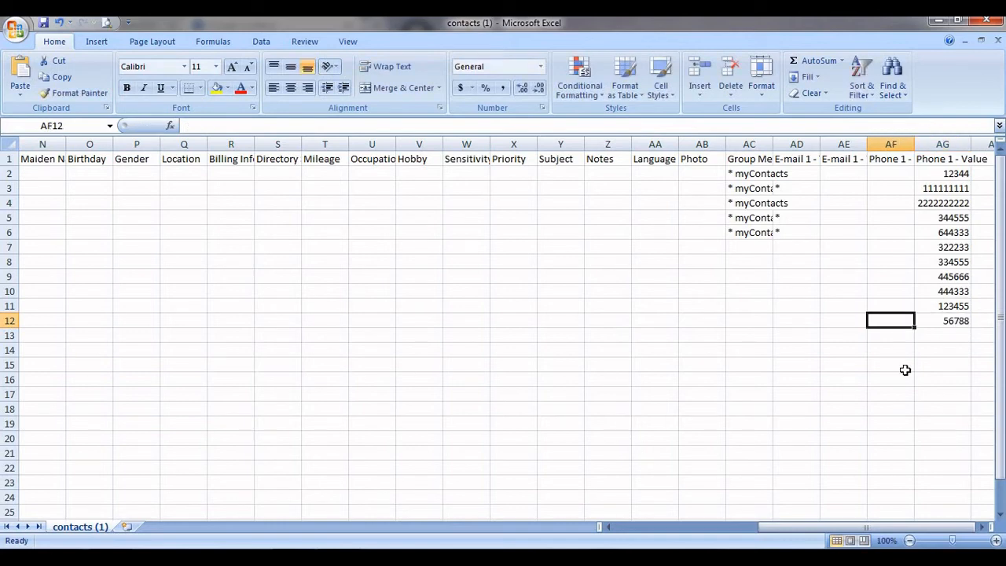
Move along row 12 to check the contact names beside the new numbers.
key(Left)
key(Left)
key(Left)
key(Left)
key(Left)
key(Left)
key(Left)
key(Left)
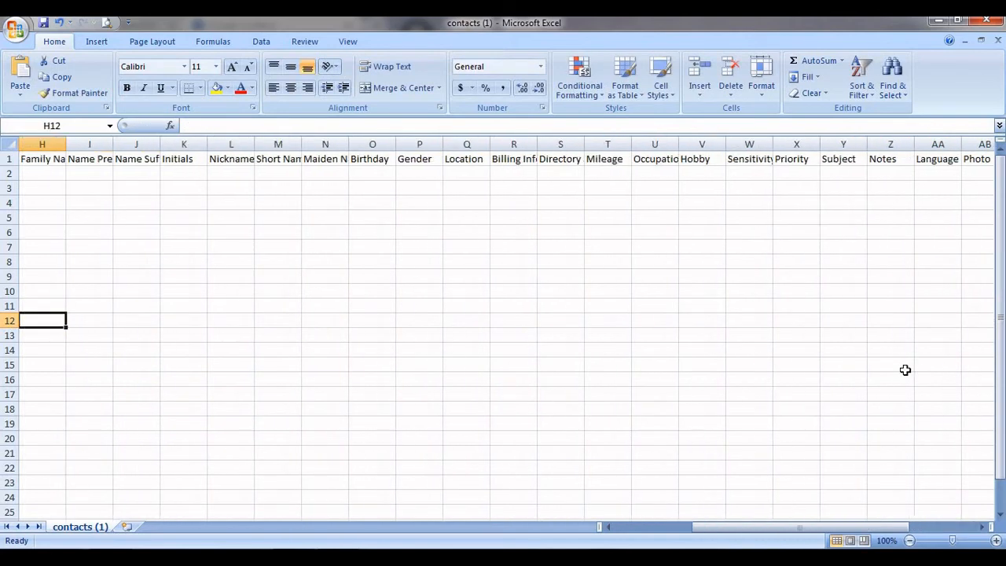
key(Right)
key(Right)
key(Right)
key(Right)
key(Right)
key(Right)
key(Right)
key(Right)
key(Right)
key(Right)
key(Right)
key(Right)
key(Right)
key(Right)
key(Right)
key(Right)
key(Right)
key(Right)
key(Right)
key(Right)
key(Right)
key(Right)
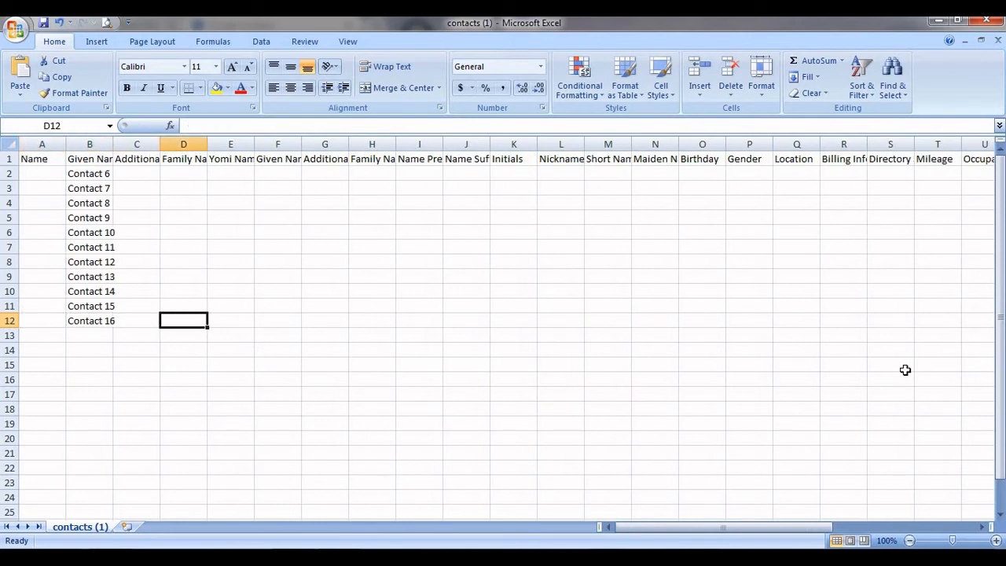
key(Right)
key(Right)
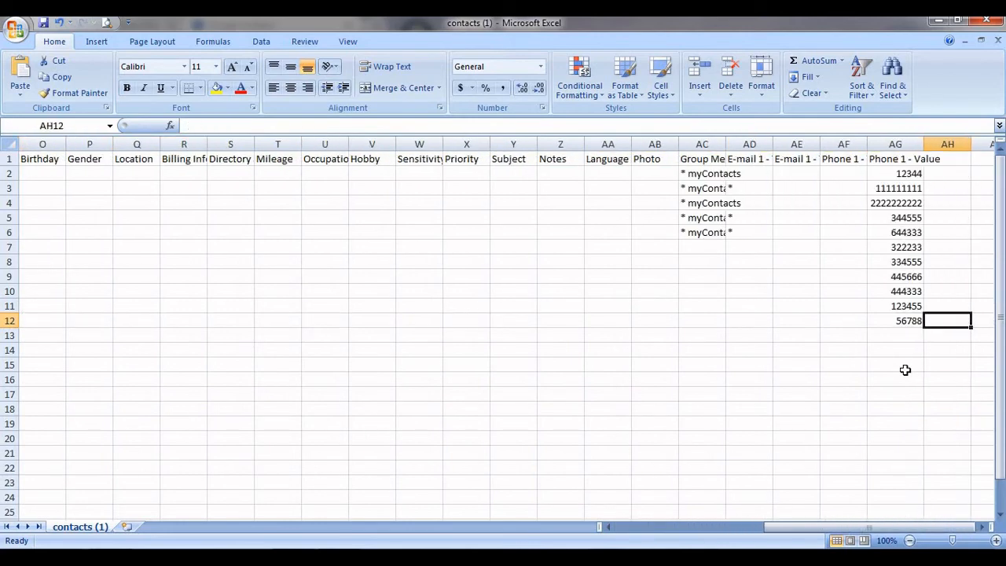
key(Left)
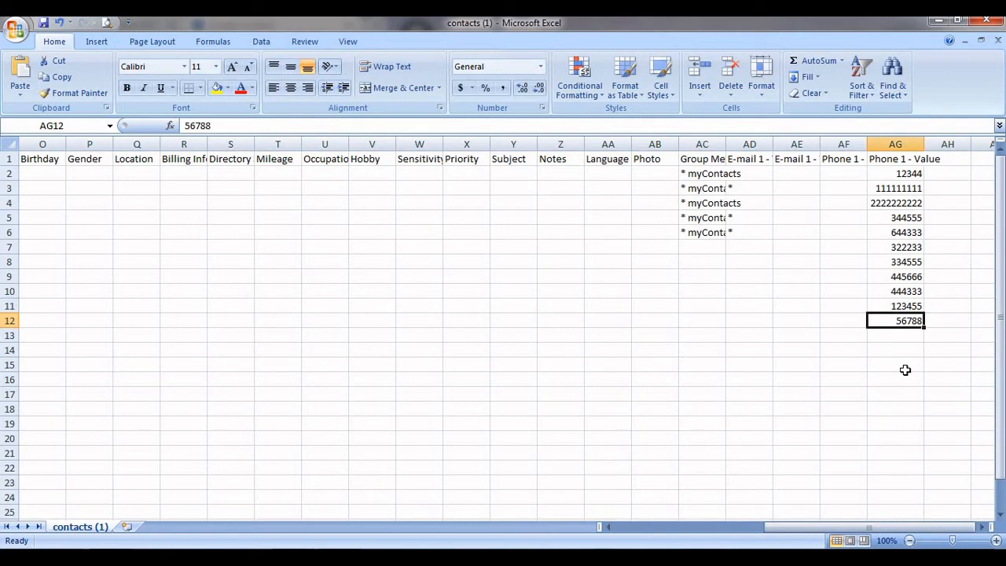
Clear the myContacts entries in AC2:AC6 and the stray asterisks in AD3:AD6.
click(700, 245)
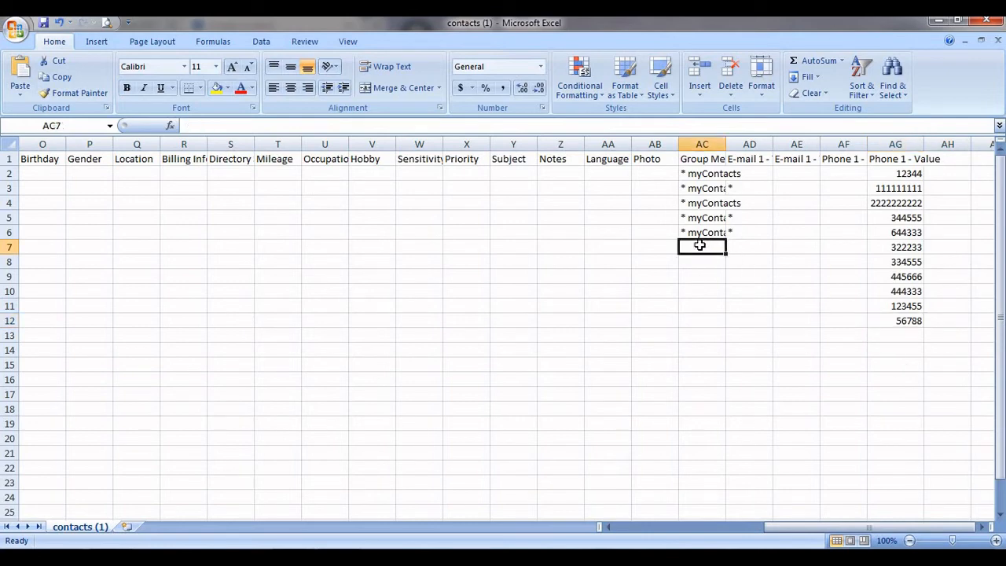
click(718, 172)
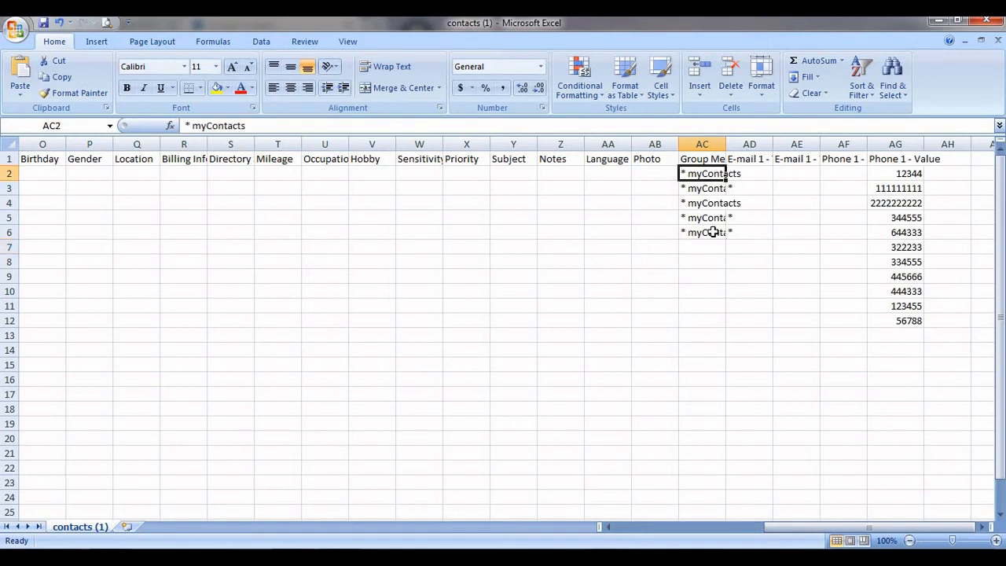
drag(711, 232, 707, 175)
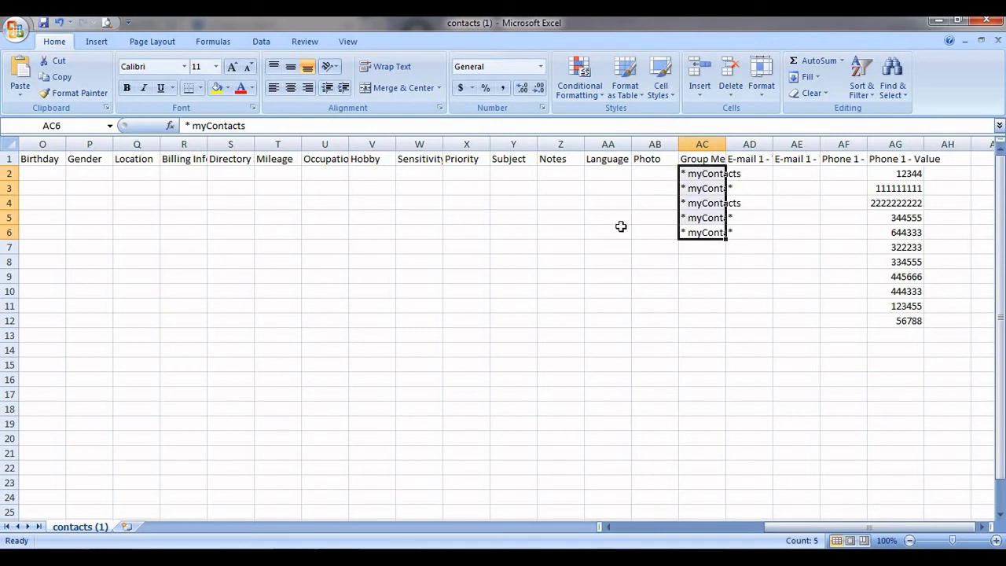
key(Delete)
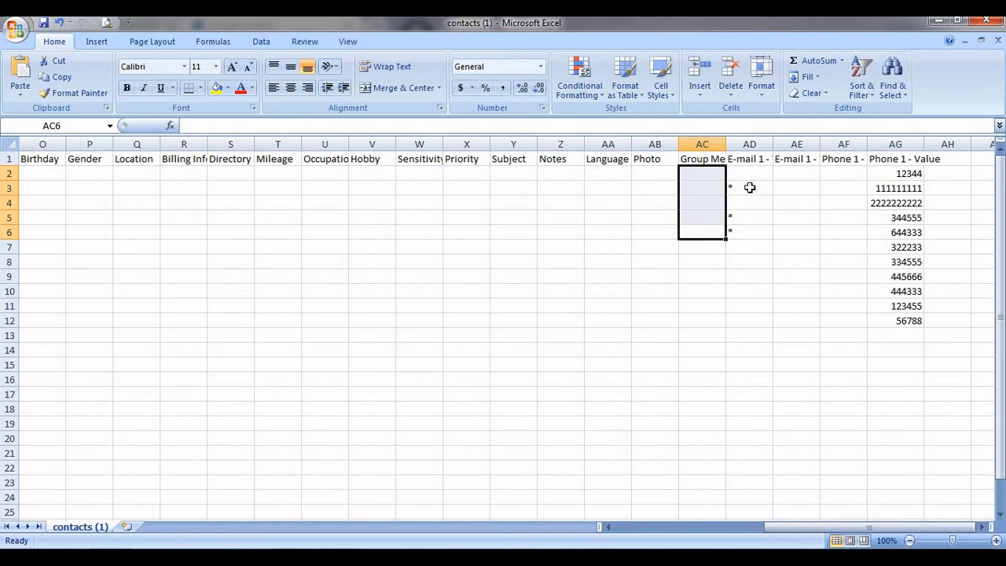
drag(750, 188, 751, 241)
key(Delete)
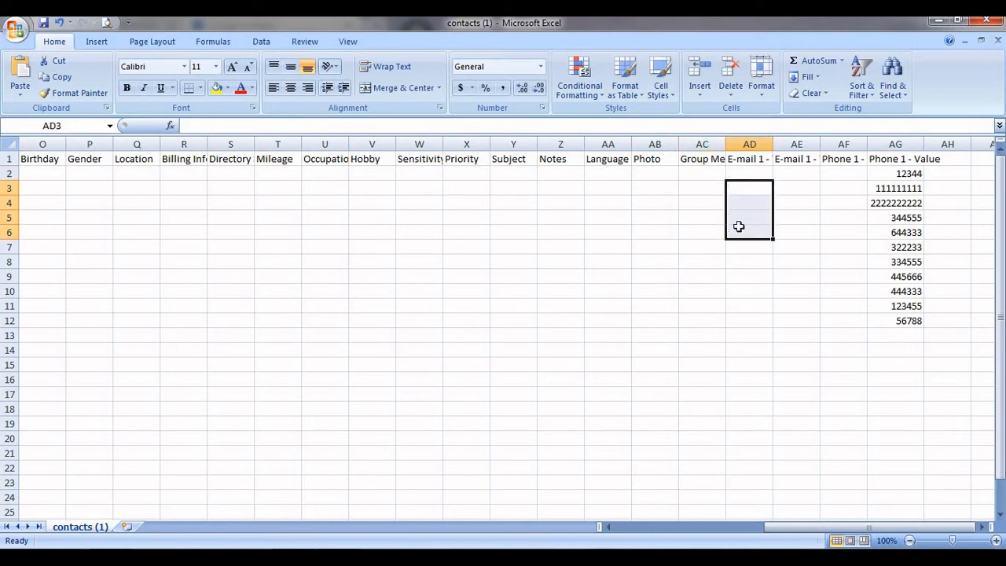
Enter Friends in AC2 and fill it down the group column through row 12.
click(710, 176)
text(F)
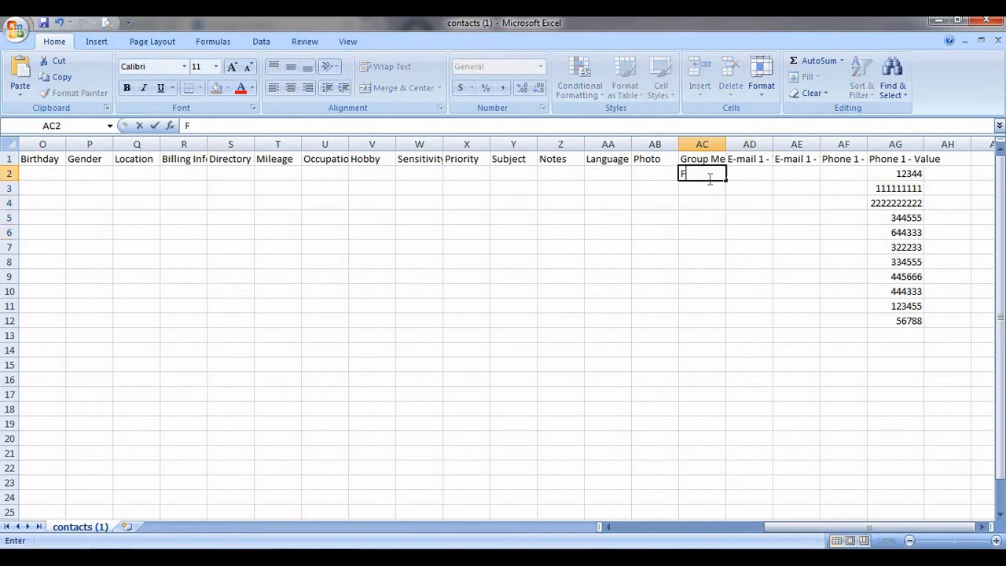
text(riends)
key(Return)
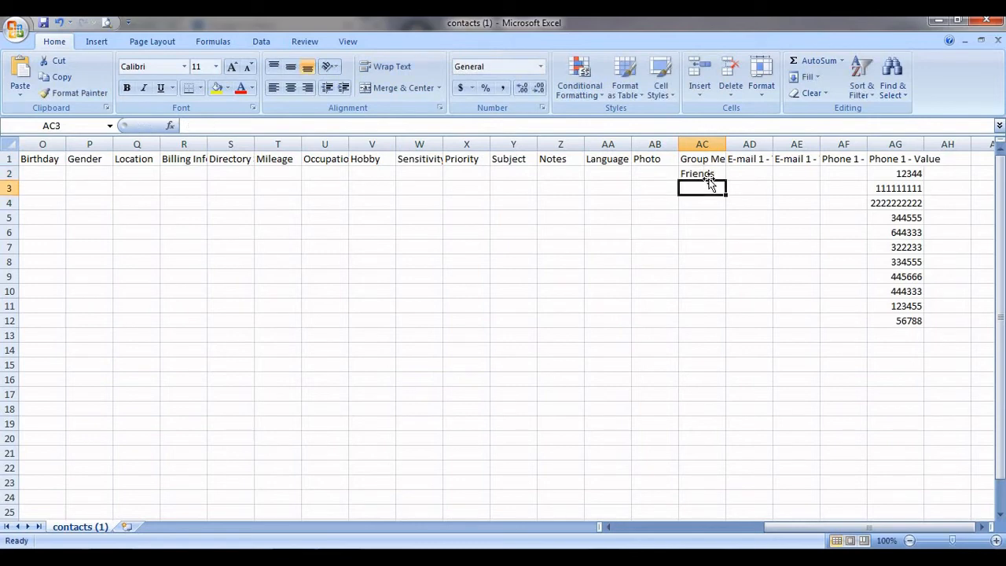
click(709, 176)
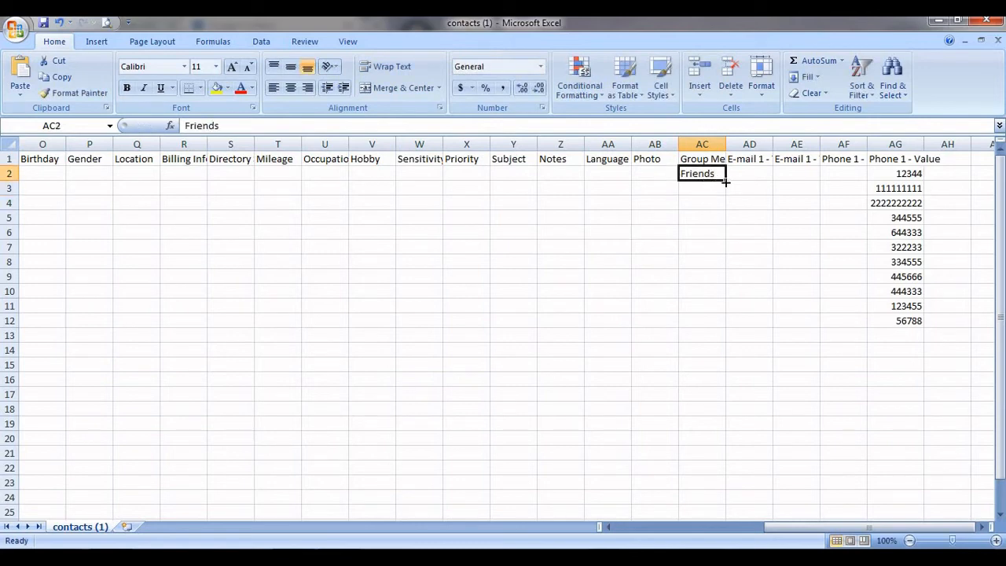
drag(726, 182, 727, 257)
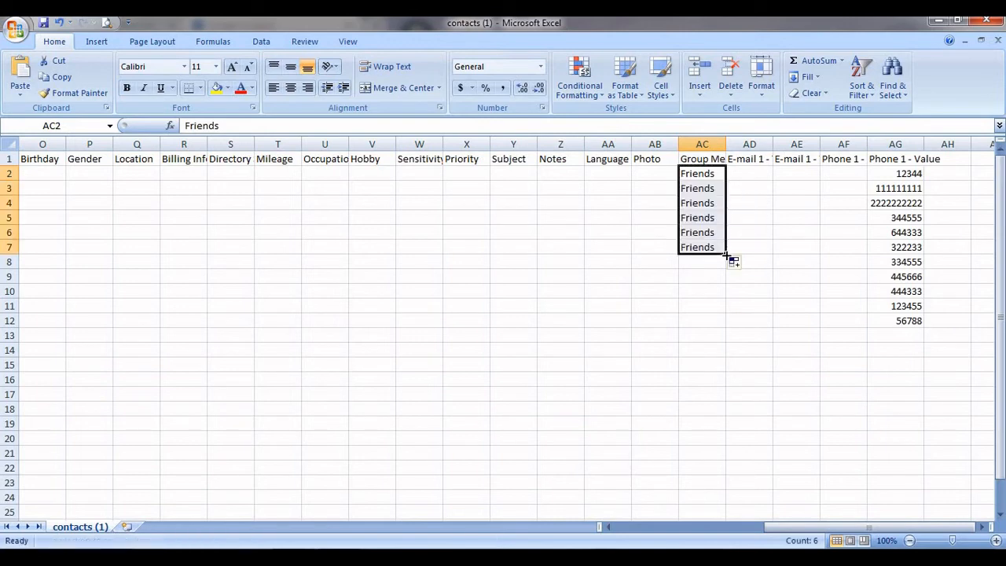
click(739, 250)
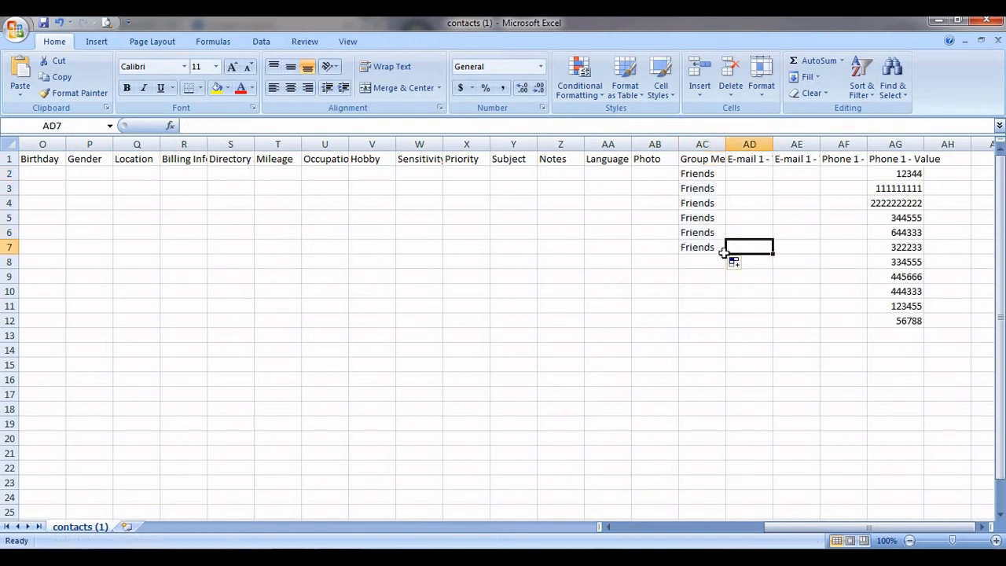
click(714, 247)
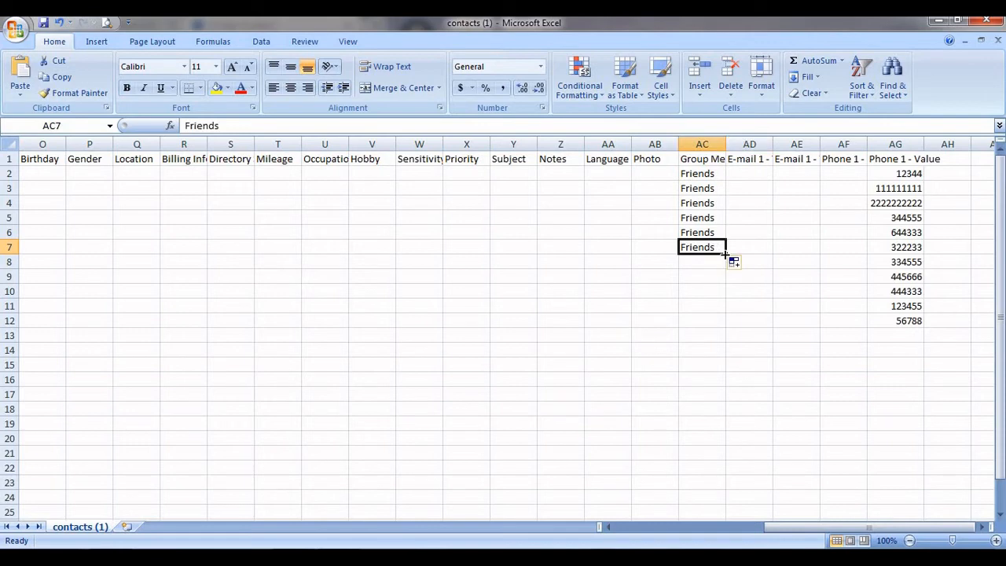
drag(726, 254, 724, 322)
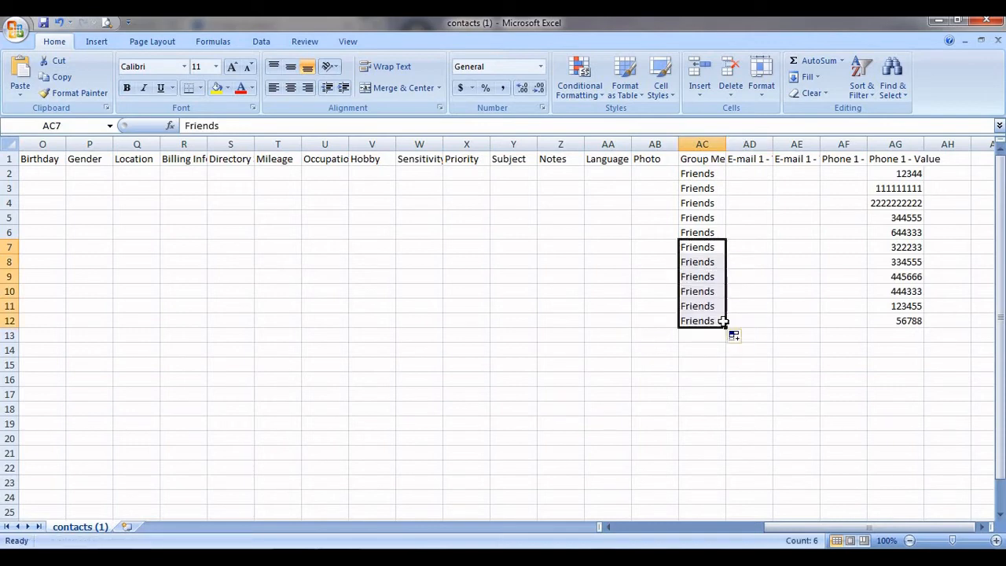
click(786, 291)
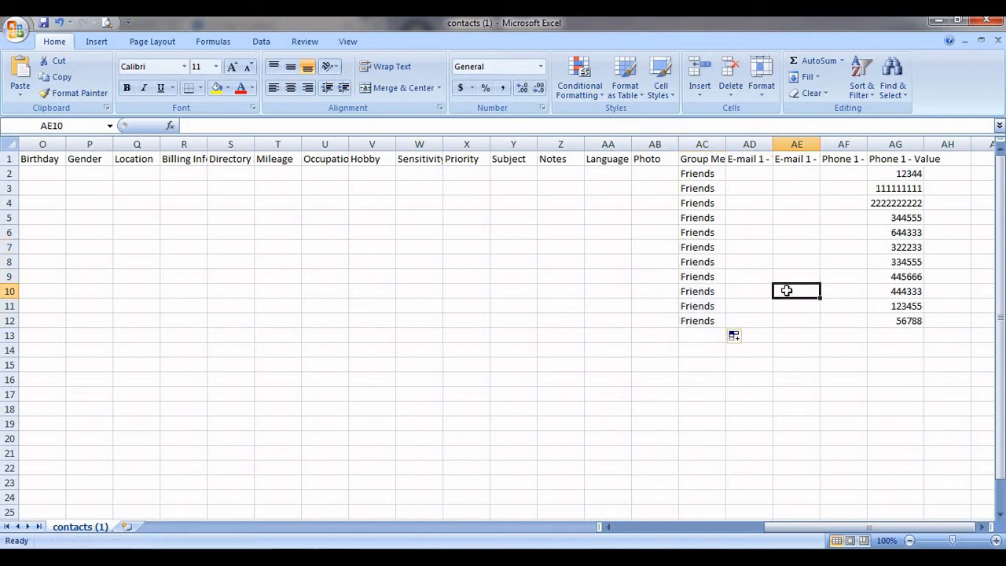
click(548, 250)
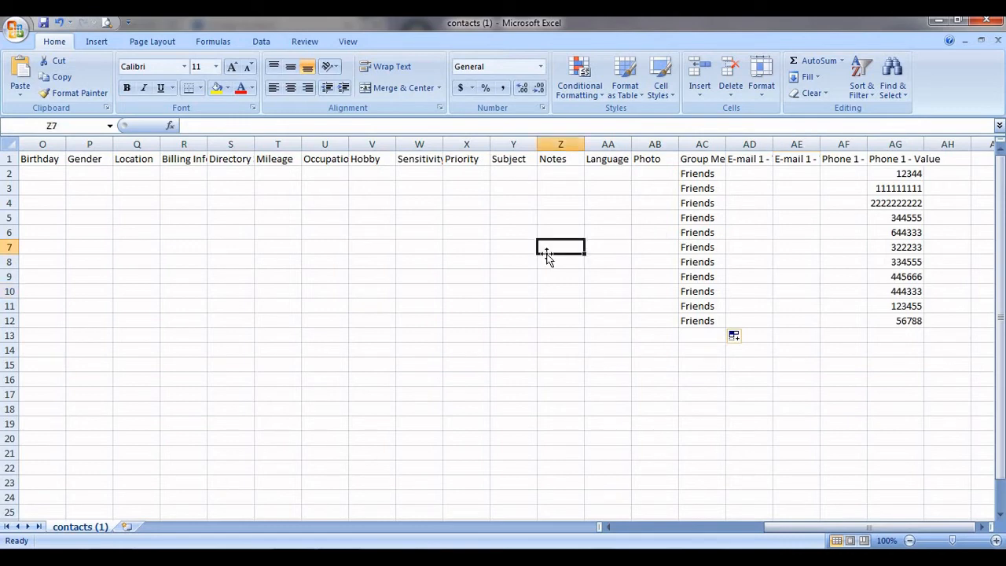
Save the edited sheet in CSV format as NEW CONTACTS.csv and close Excel.
key(ctrl+s)
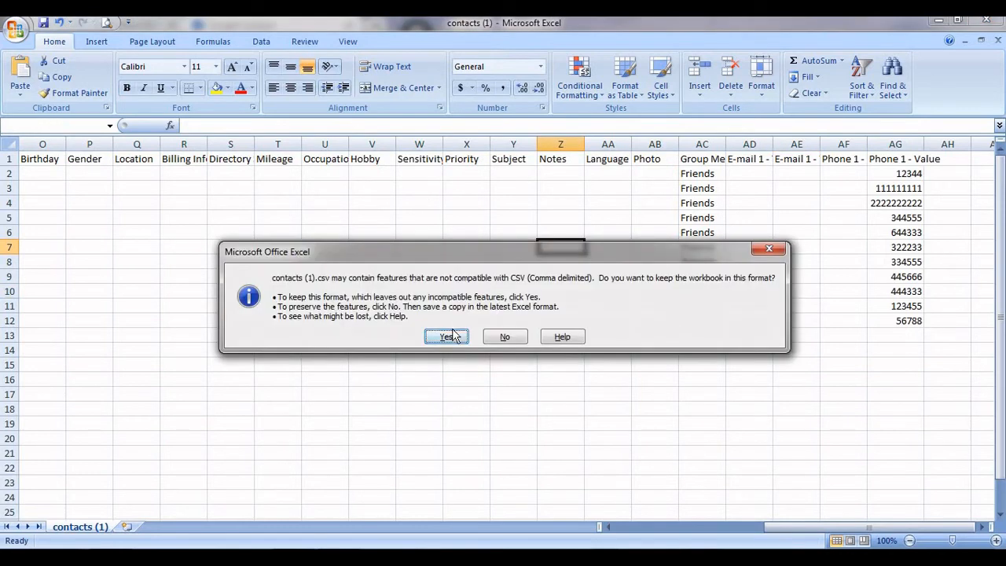
click(447, 337)
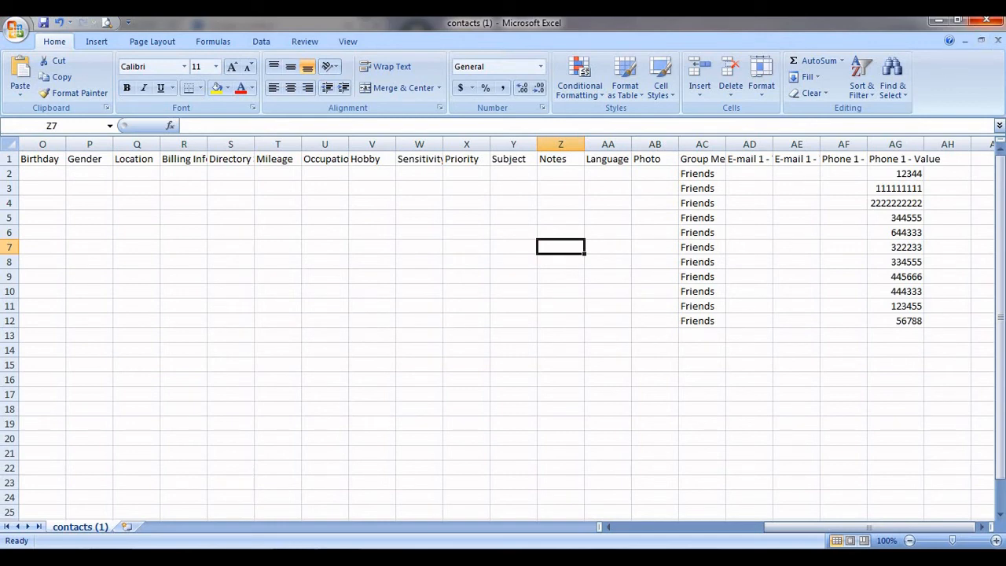
click(988, 22)
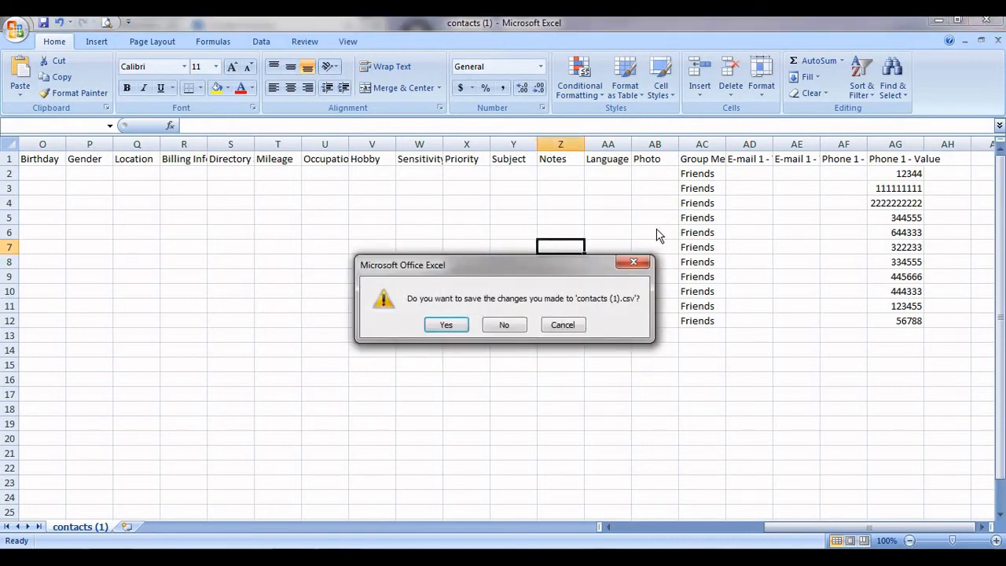
click(445, 322)
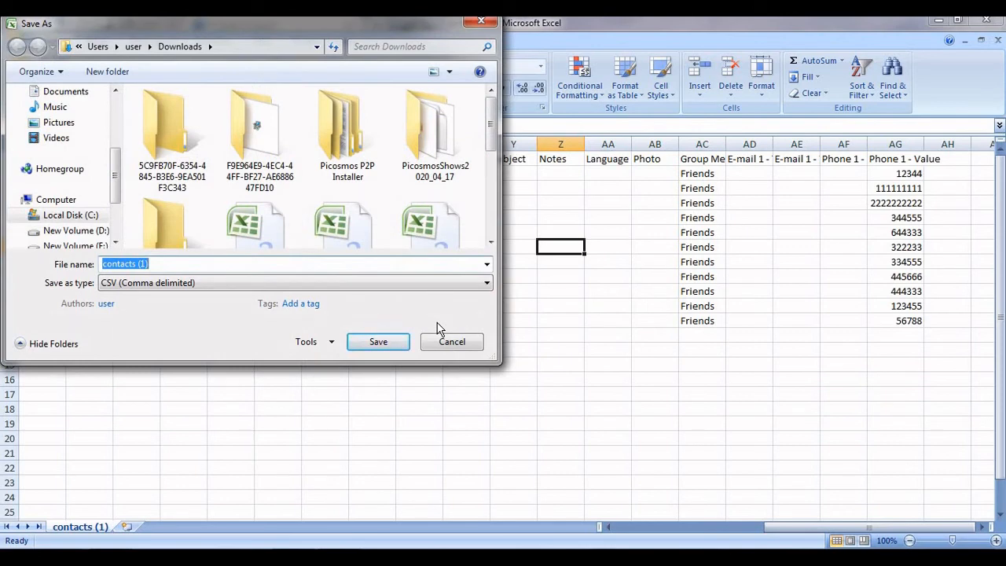
text(NEW)
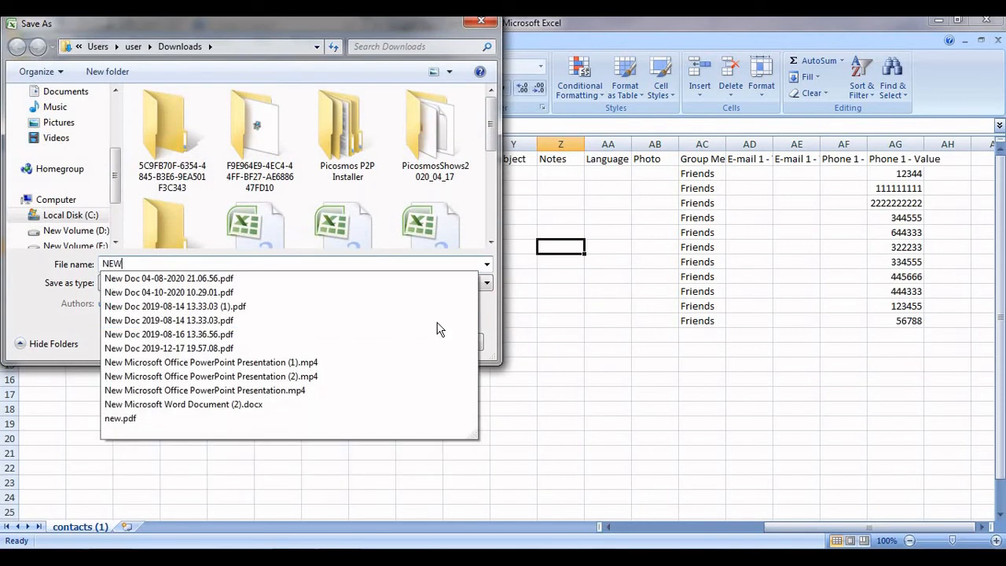
text( CONTACTS)
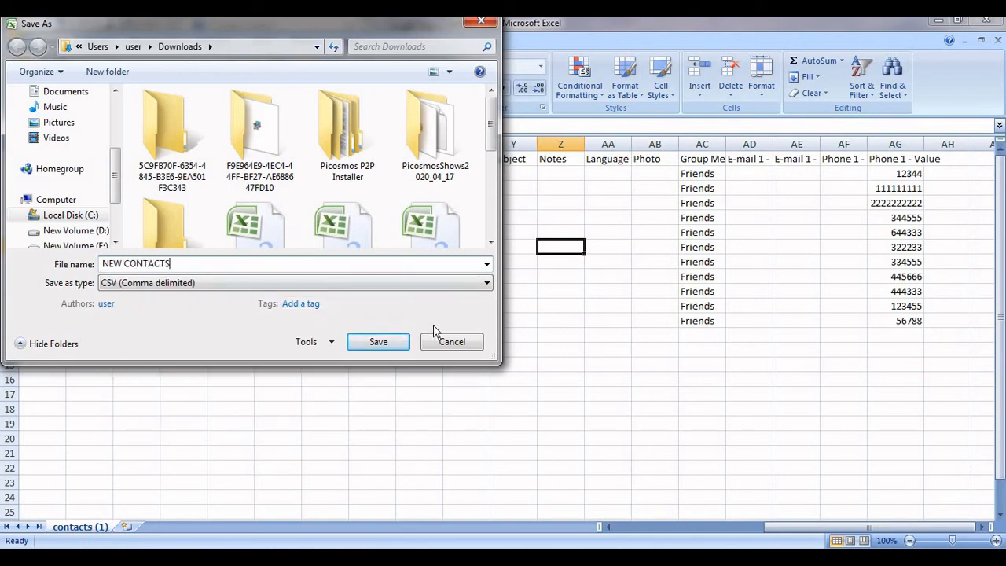
click(379, 343)
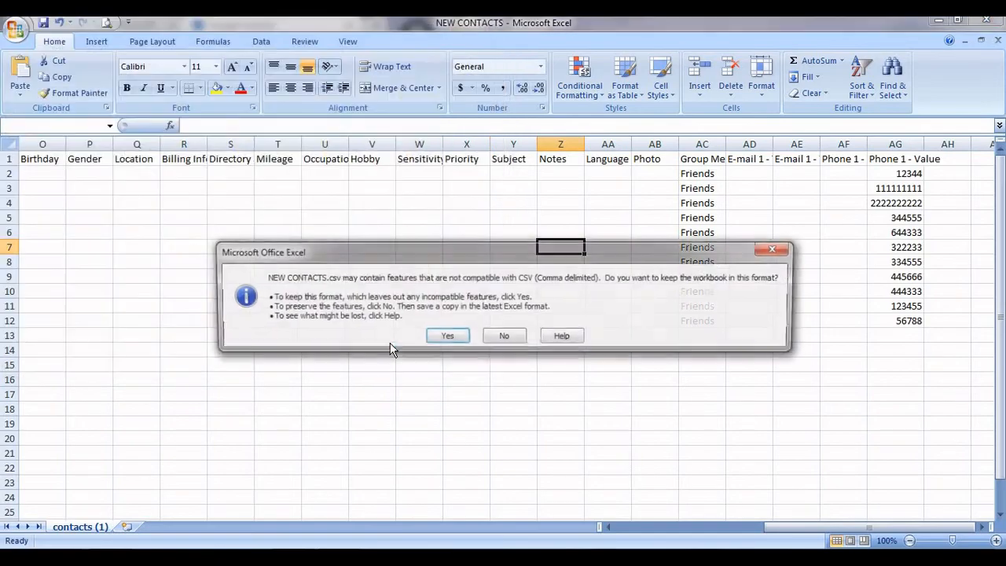
click(446, 337)
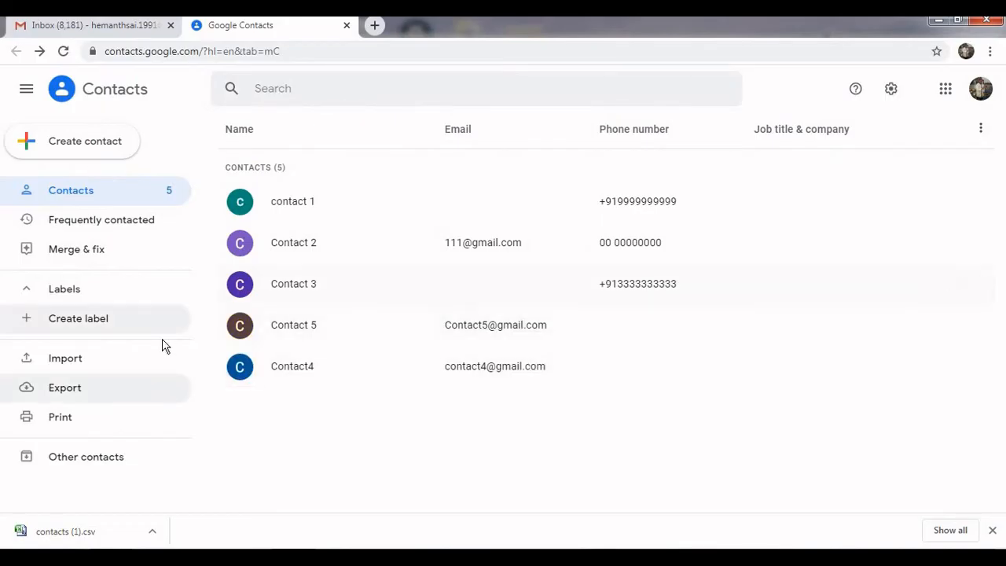
Choose NEW CONTACTS.csv for import and assign it a new FRIENDS LIST label.
click(96, 359)
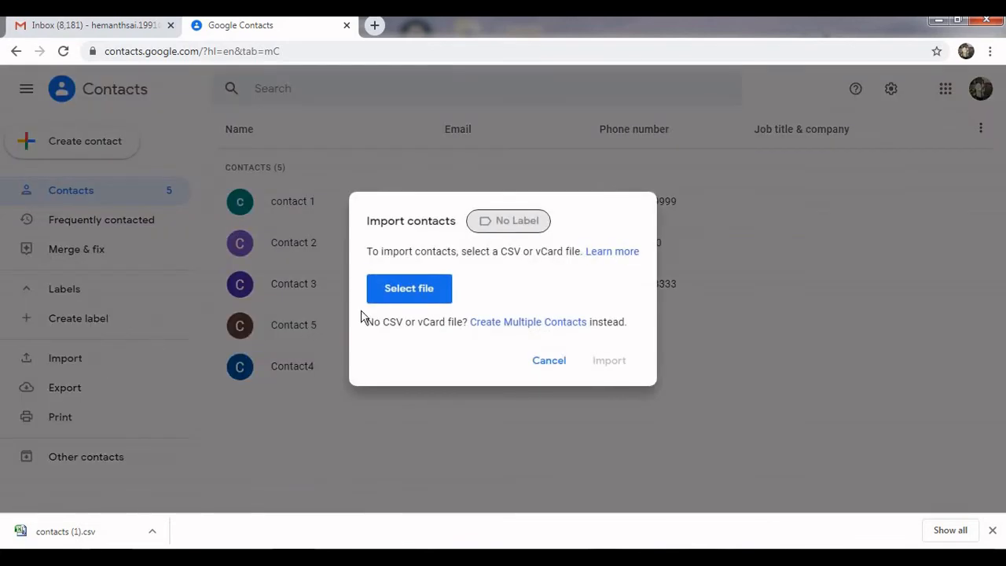
click(406, 297)
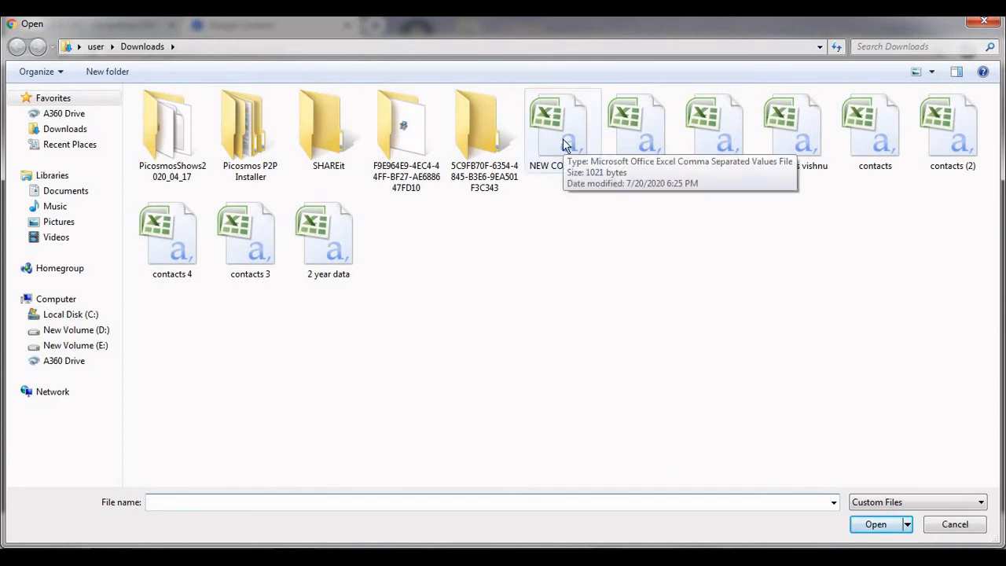
double_click(563, 140)
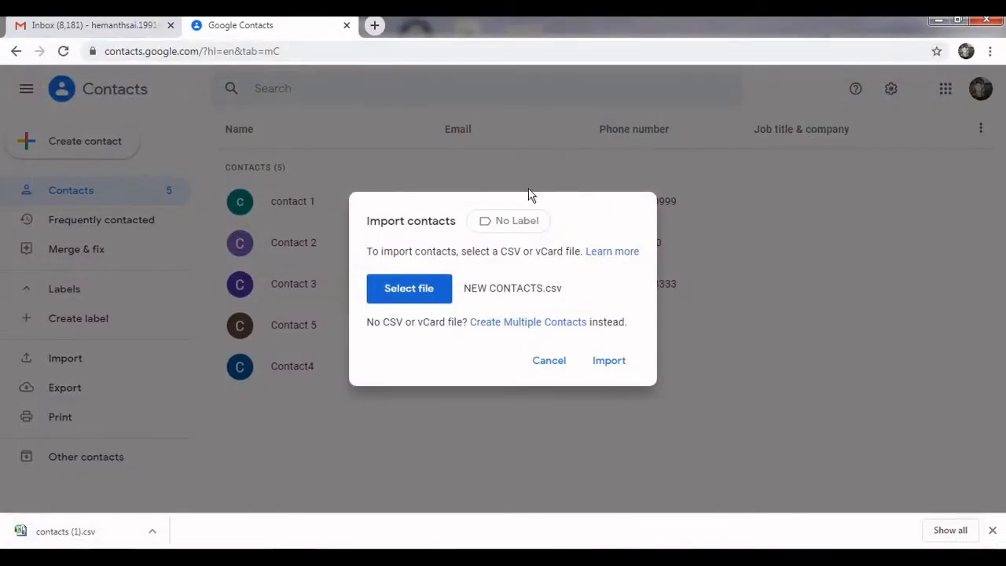
click(515, 220)
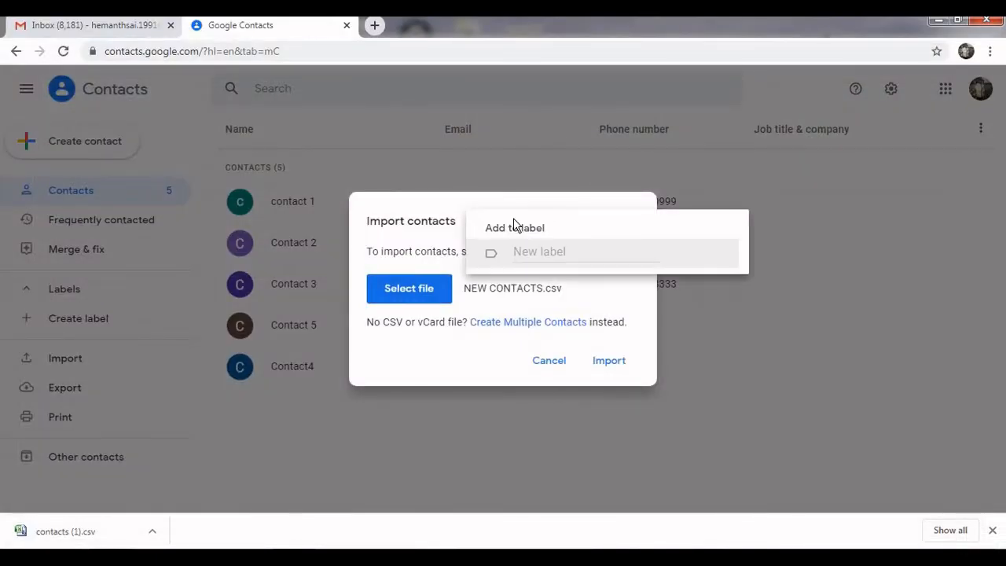
click(529, 252)
text(FRIENDS LIST)
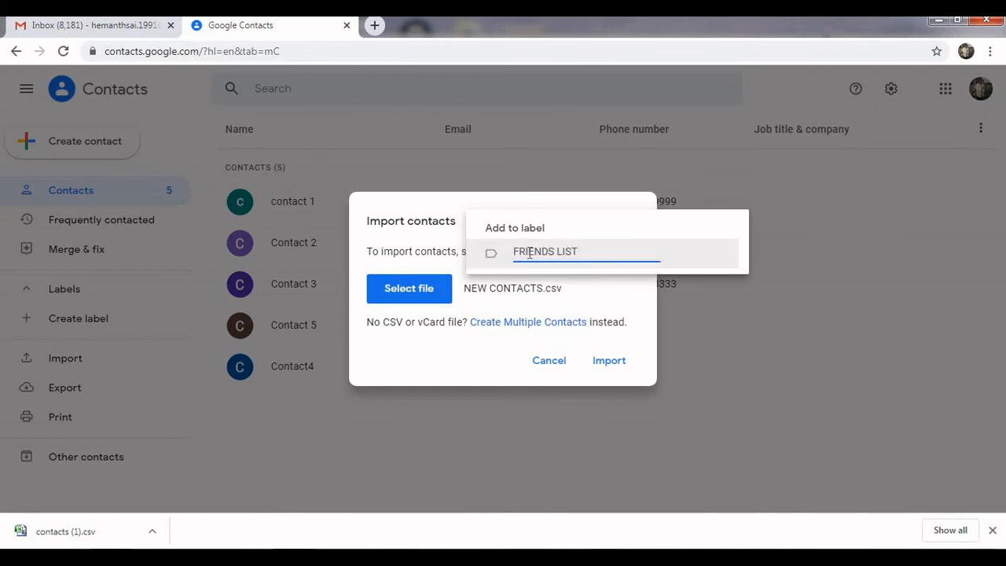
key(Return)
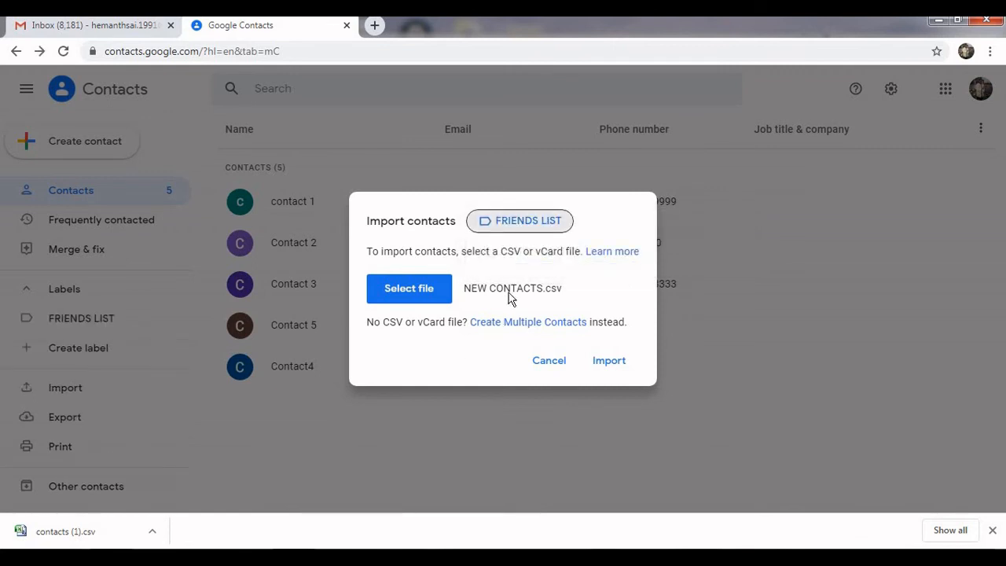
drag(500, 251, 524, 251)
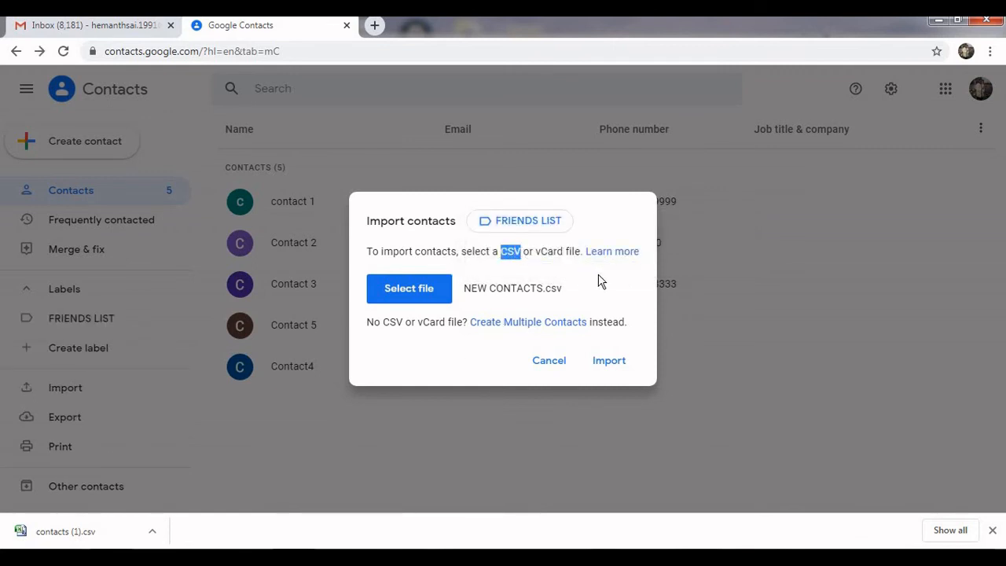
click(572, 284)
Import the contacts, scroll through Contact 6–16, and dismiss the All done notice.
click(607, 366)
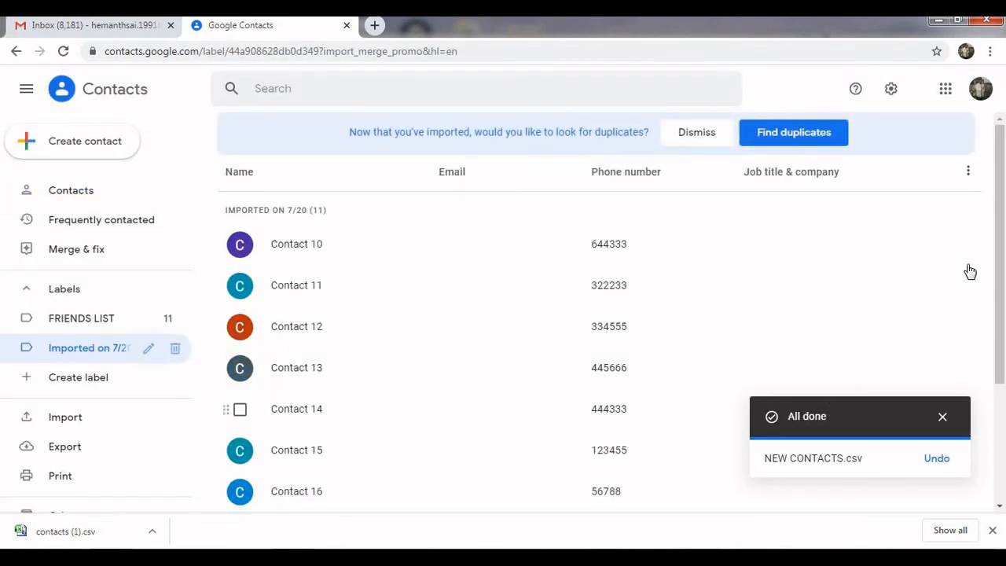
drag(1004, 275, 1004, 303)
drag(1004, 318, 1003, 429)
drag(1004, 393, 1004, 381)
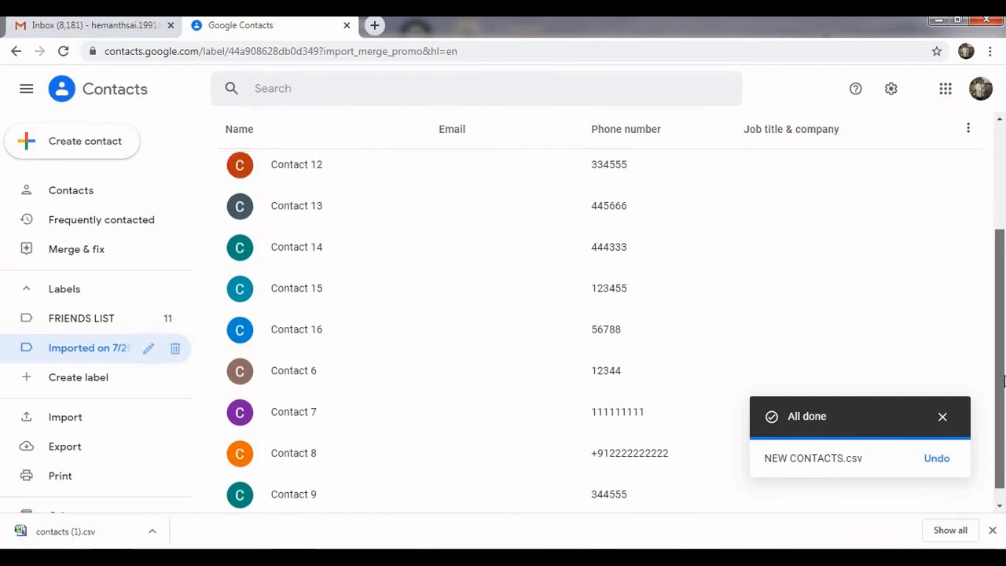
click(943, 417)
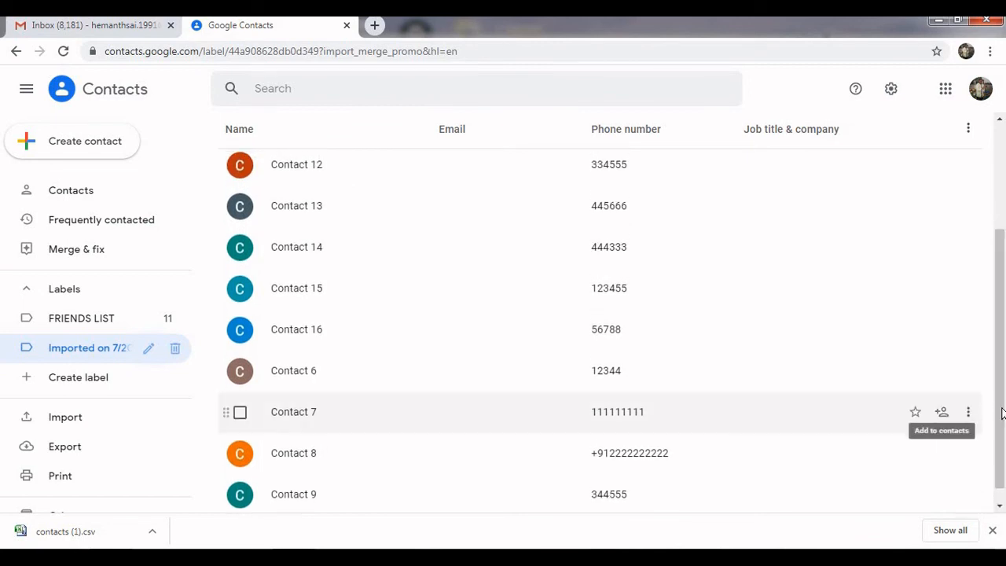
drag(1001, 335, 1000, 283)
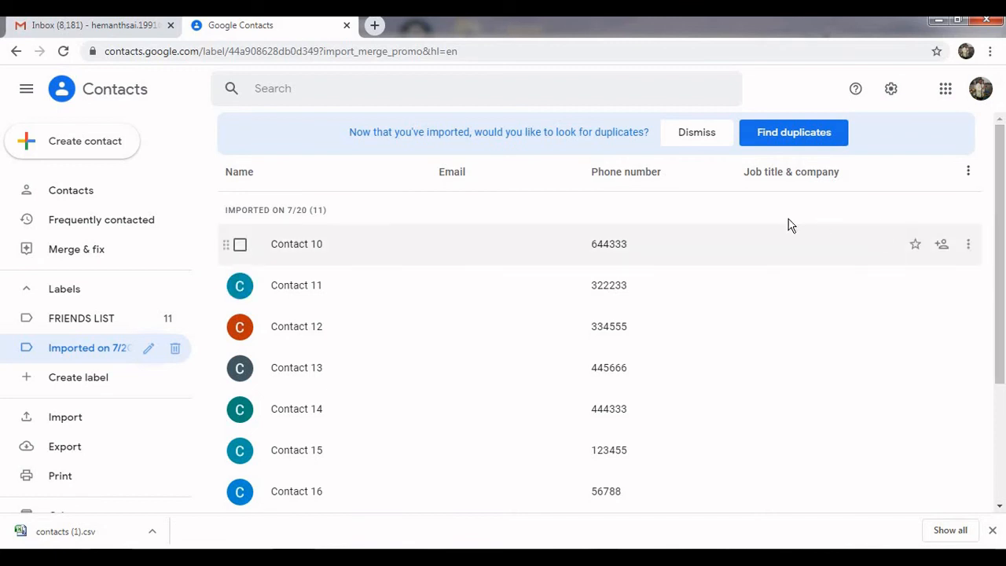
Run Find duplicates, then return to the main Contacts list and reload the page.
click(792, 135)
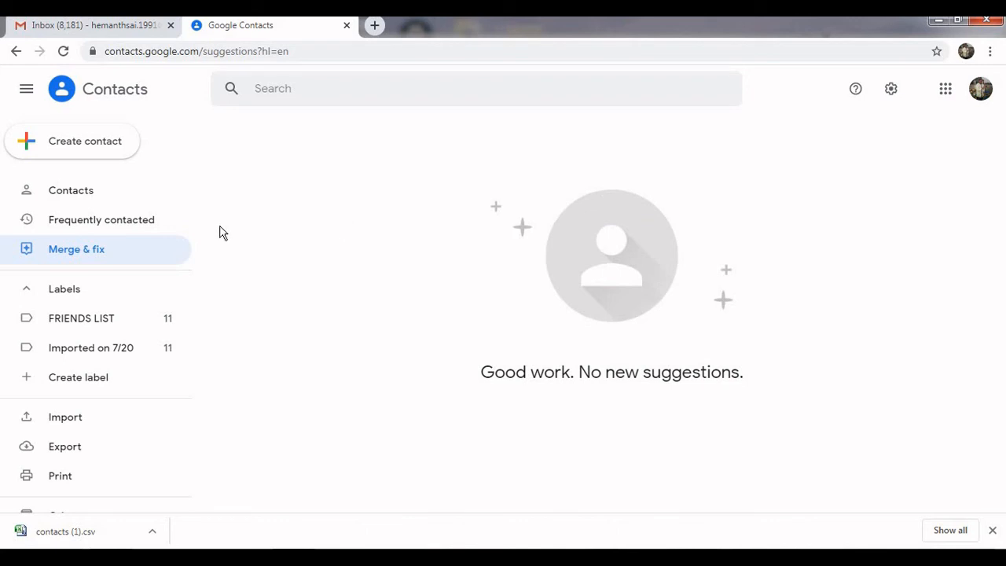
click(78, 192)
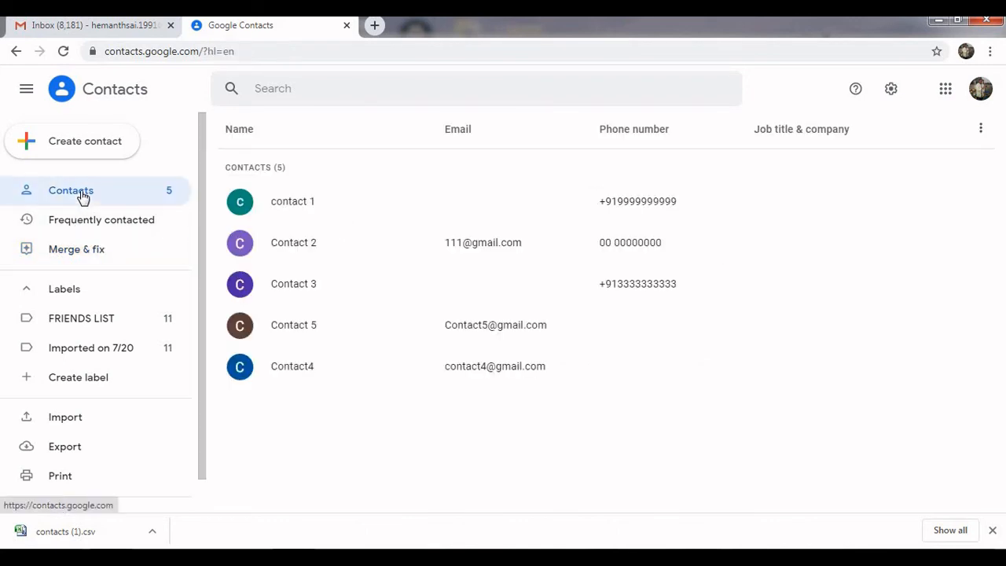
click(258, 53)
key(Return)
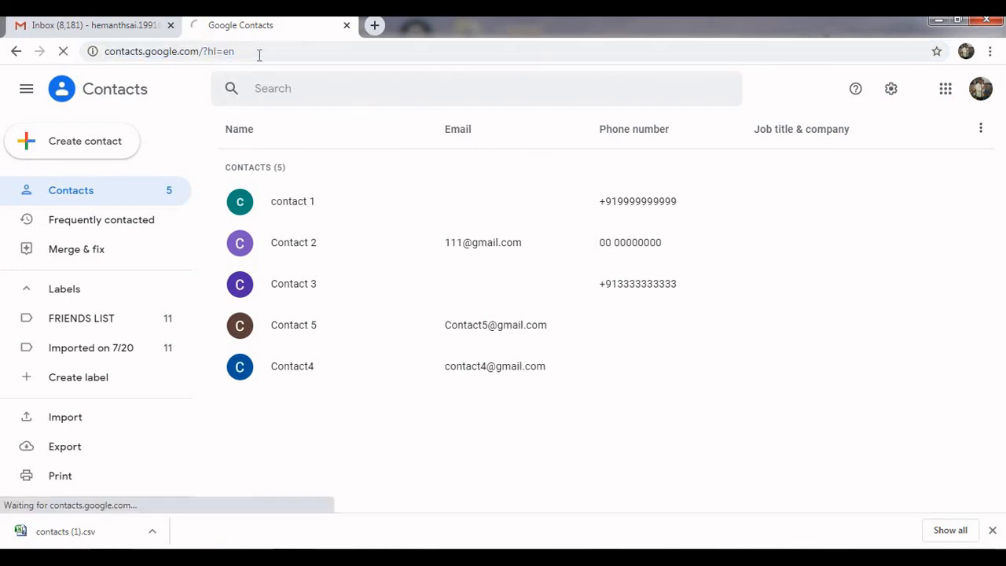
Open the Imported on 7/20 label to list Contact 6 through Contact 16.
click(88, 347)
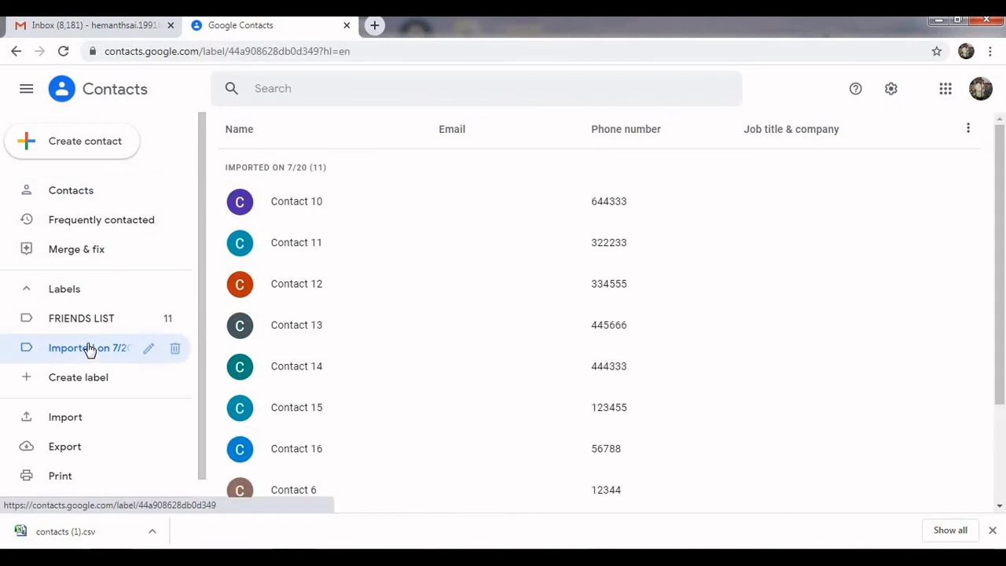